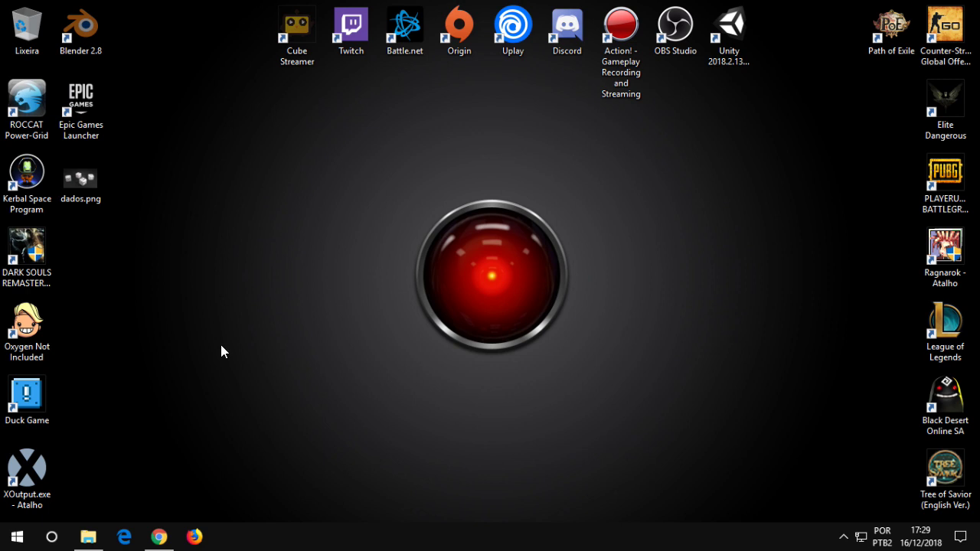
Step: Launch XOutput from the desktop and minimize its window
double_click(41, 460)
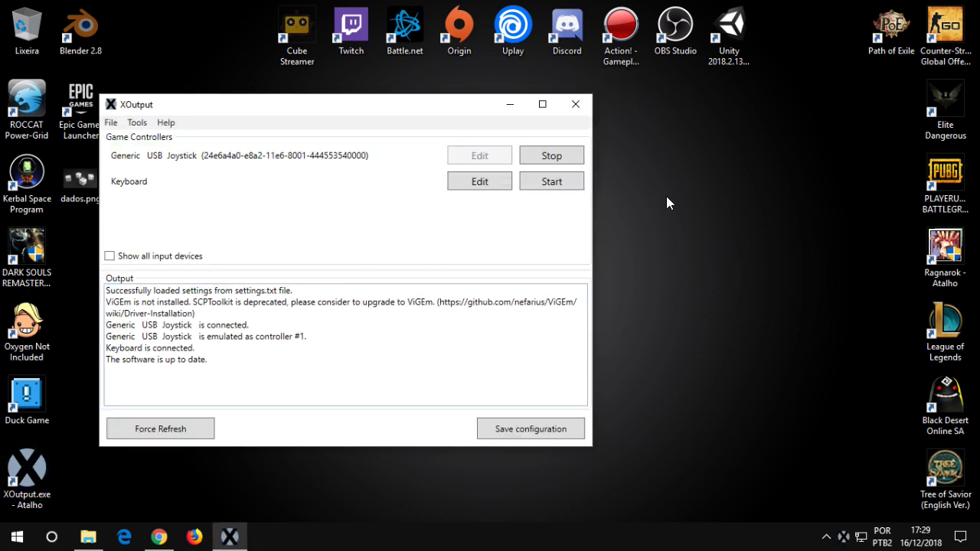
click(509, 105)
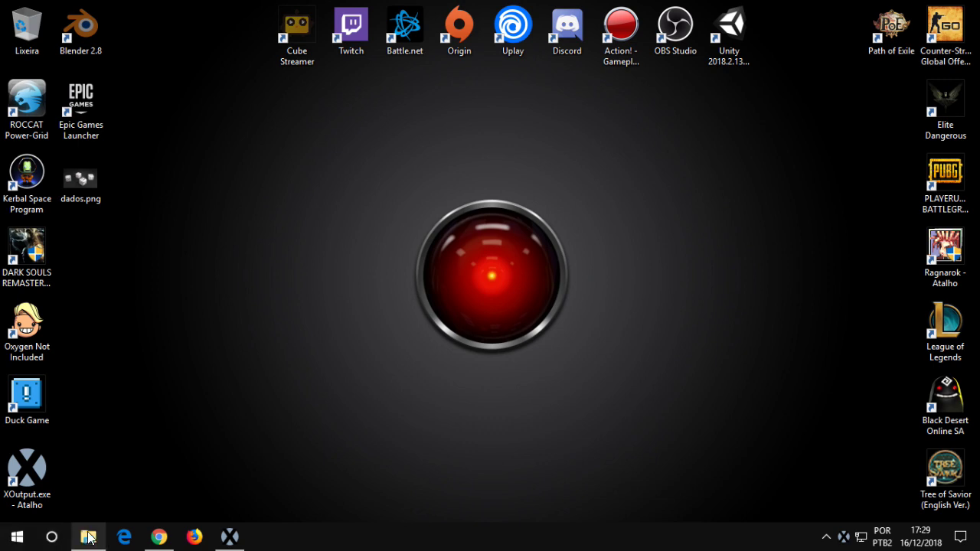
mouse_move(87, 540)
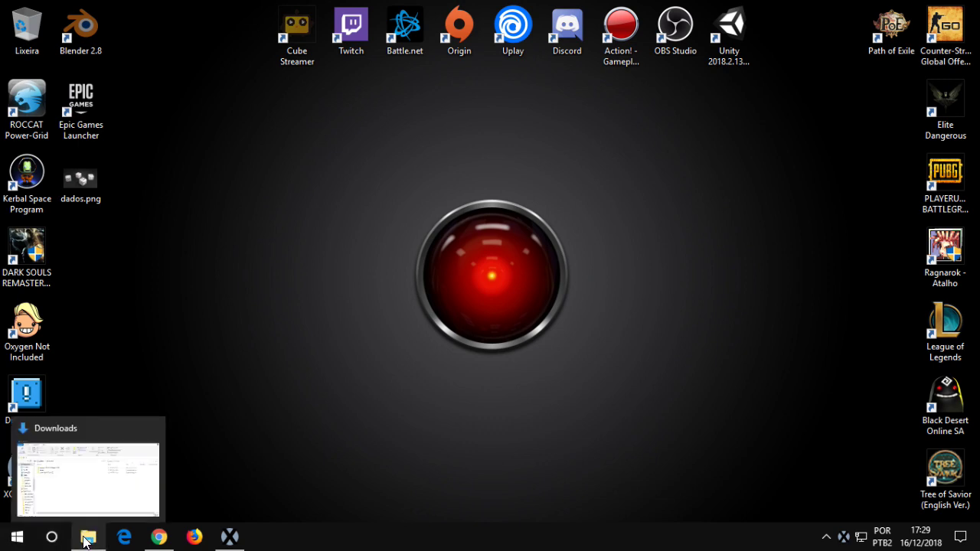
click(17, 536)
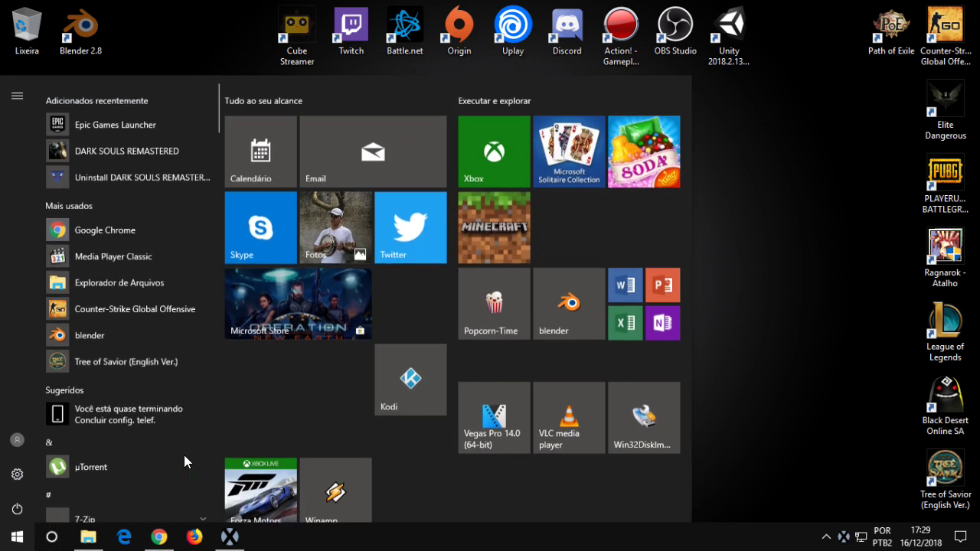
key(super)
text(joy)
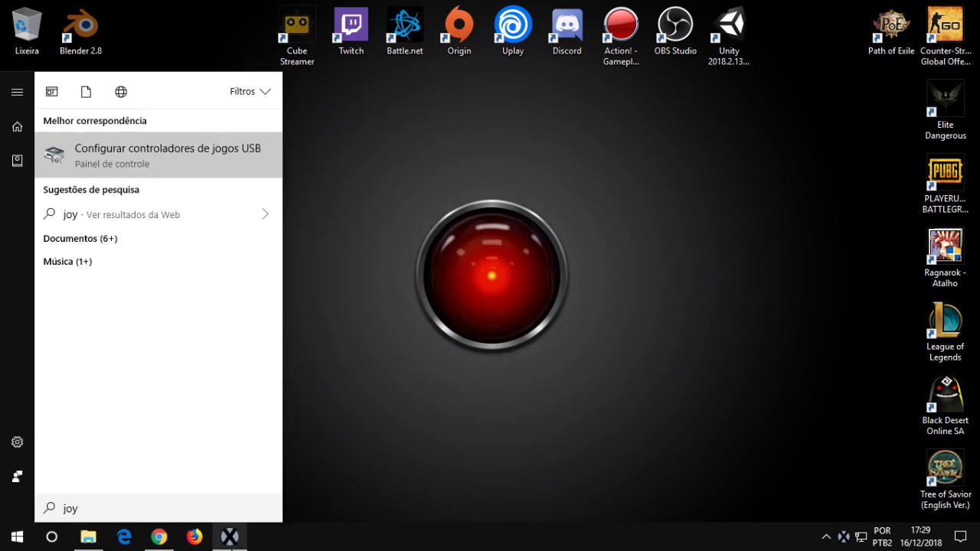
Step: Bring XOutput back up and stop the emulation of the Generic USB Joystick
click(230, 537)
click(572, 157)
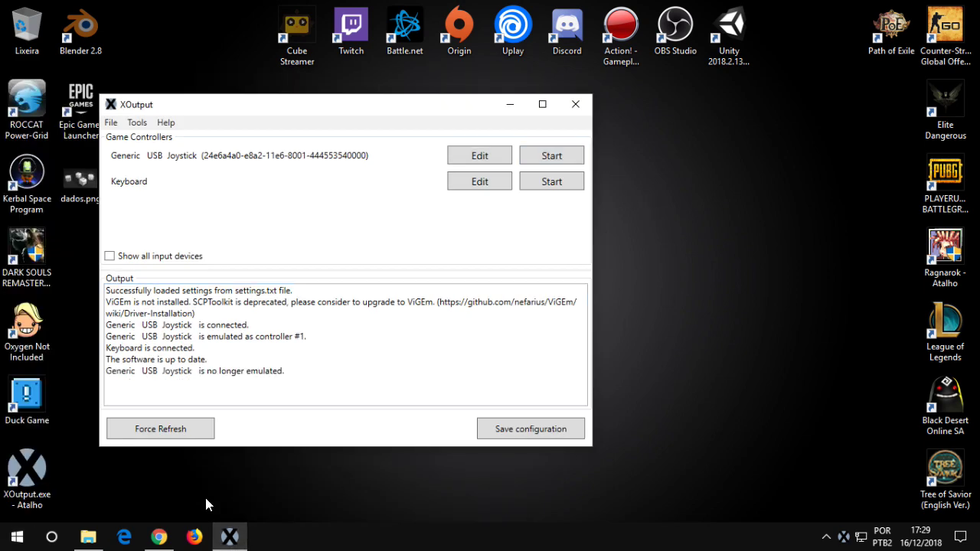
Step: Search Windows for "joys" and open the USB game controller settings
click(3, 545)
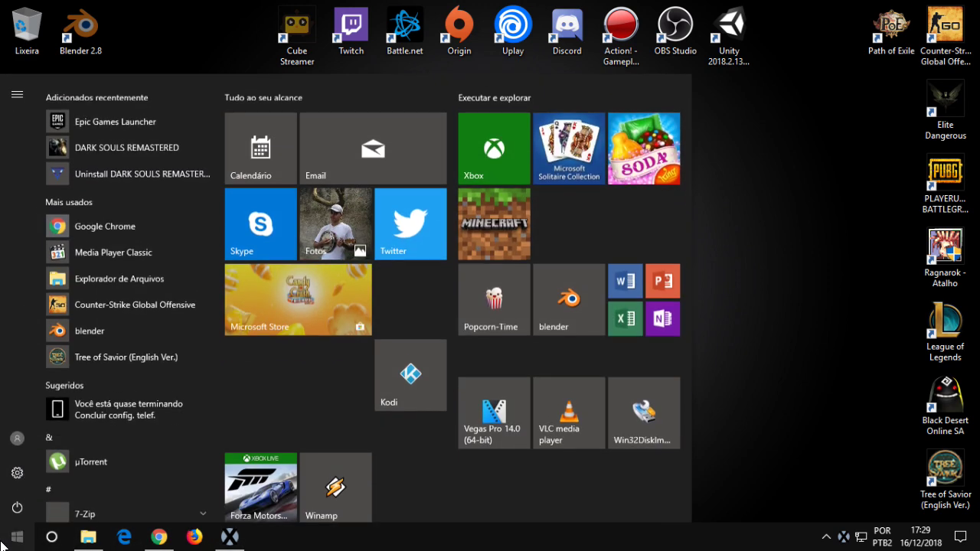
text(jpyst)
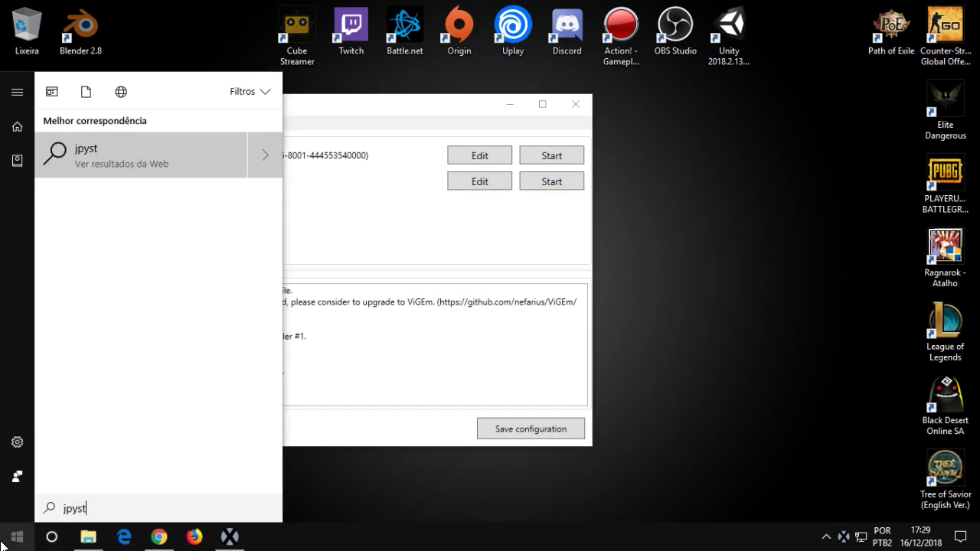
key(BackSpace)
key(BackSpace)
key(BackSpace)
key(BackSpace)
text(oys)
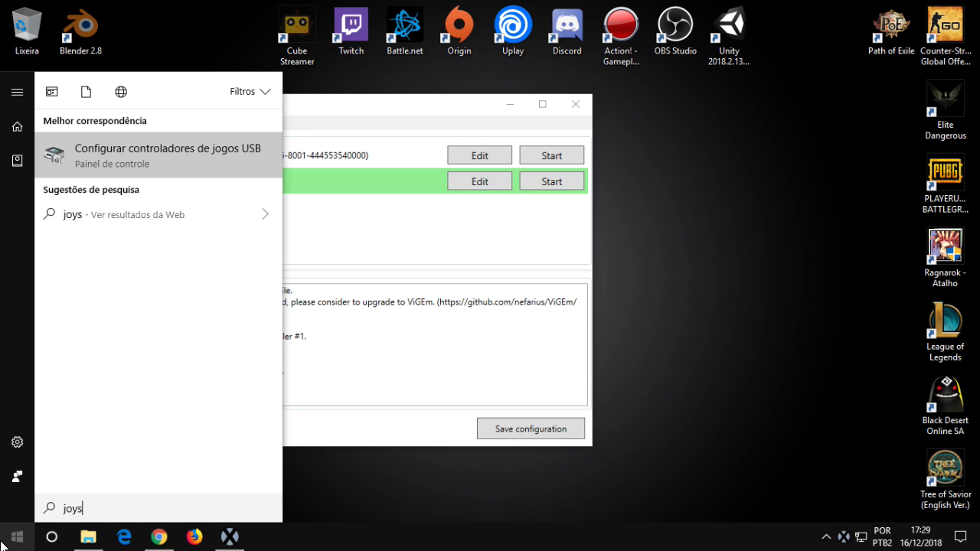
click(177, 167)
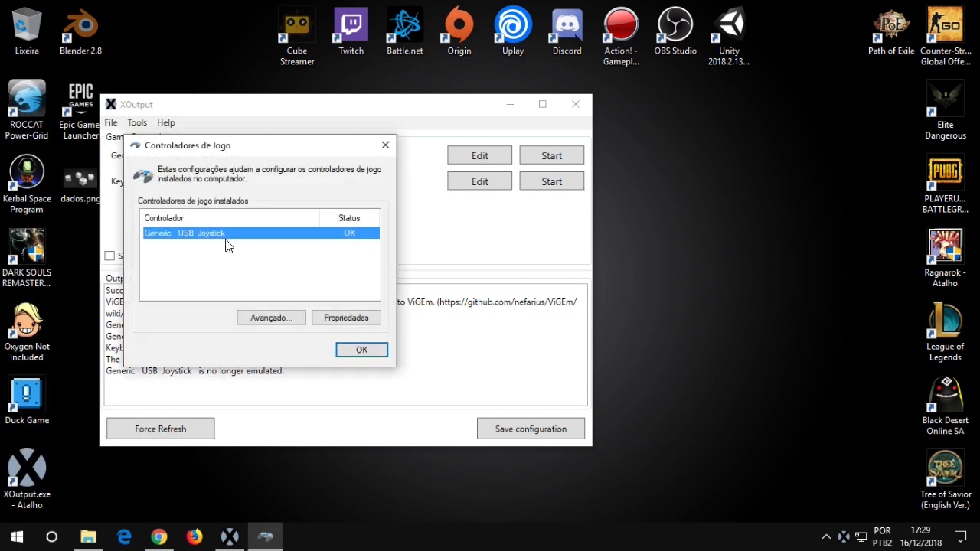
Step: Examine the axis and button test in the Generic USB Joystick's properties, close both controller dialogs, and minimize XOutput
click(345, 318)
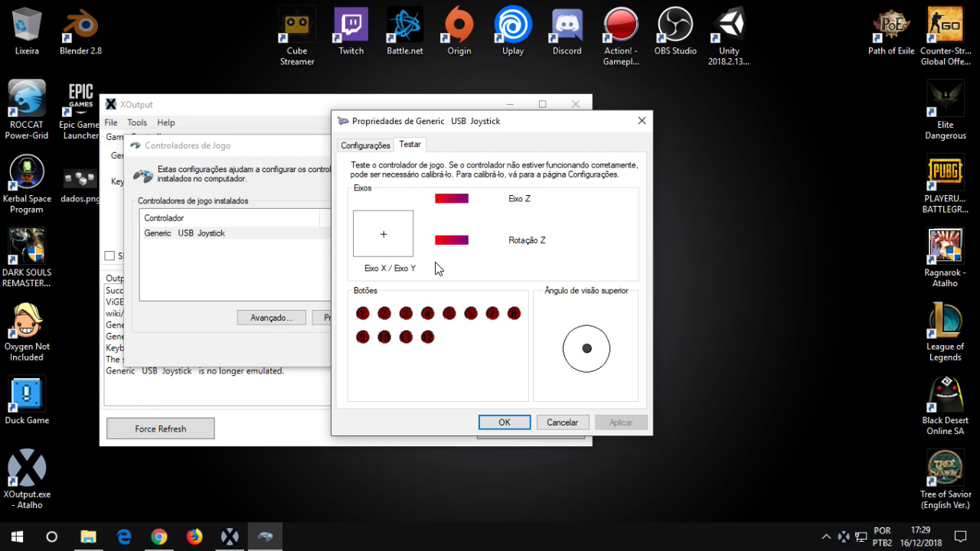
click(640, 122)
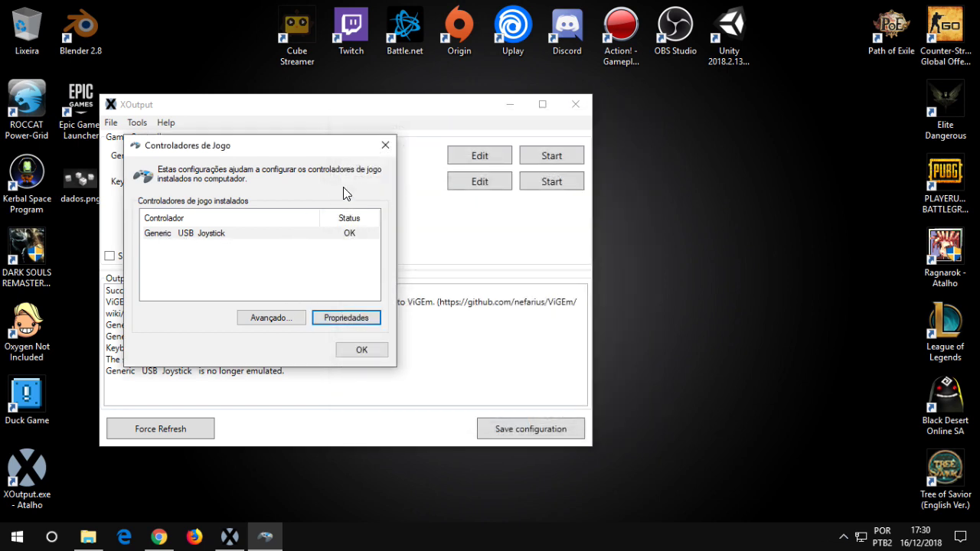
click(384, 146)
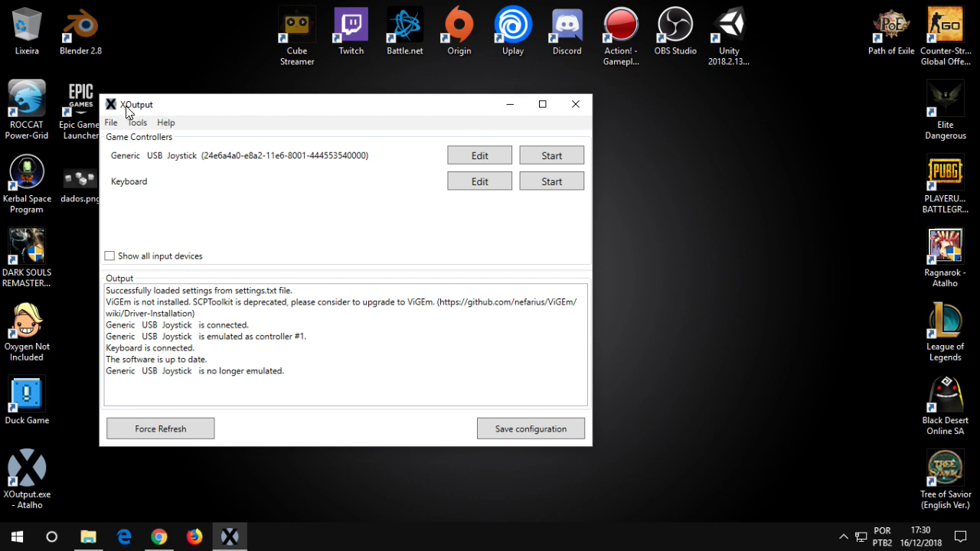
click(511, 106)
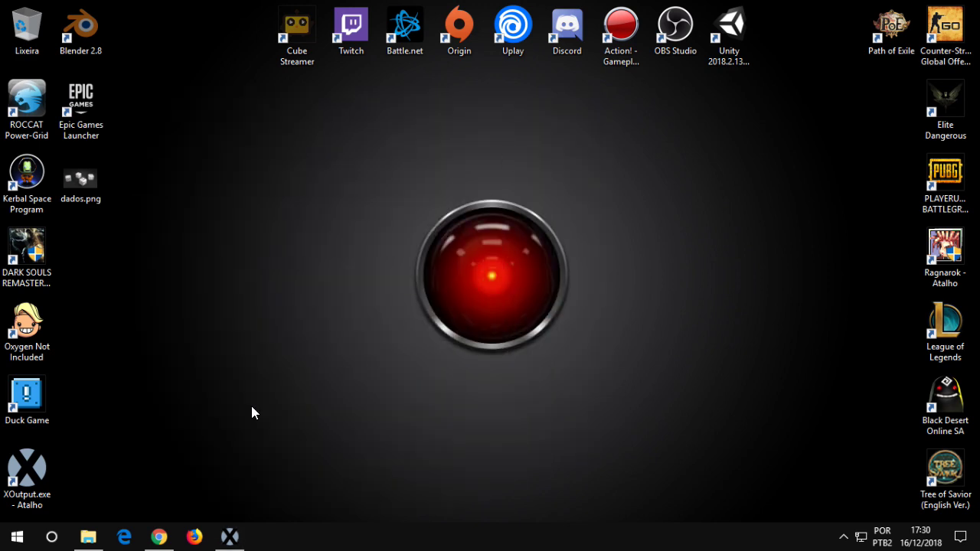
Step: Switch to Google Chrome and search Google for "Xoutput"
click(158, 537)
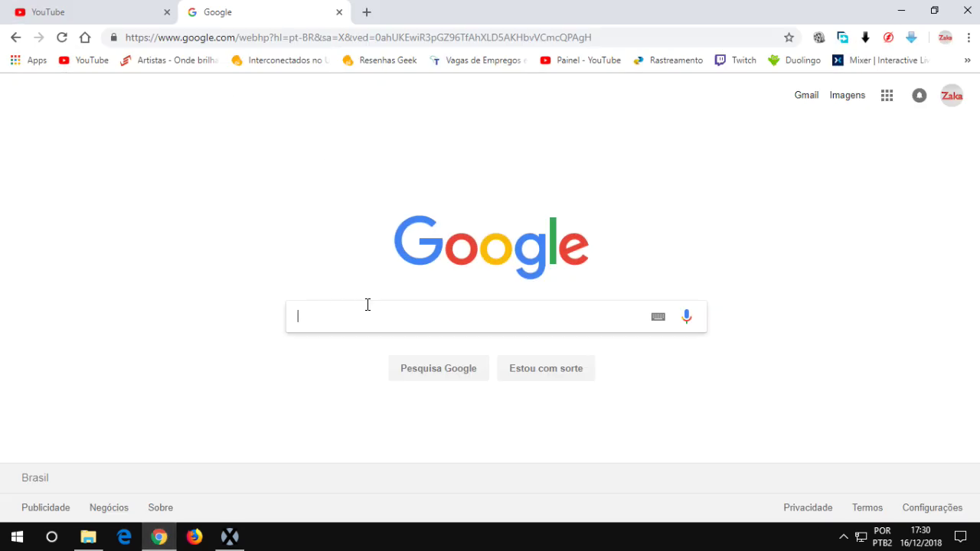
click(368, 304)
text(Xout)
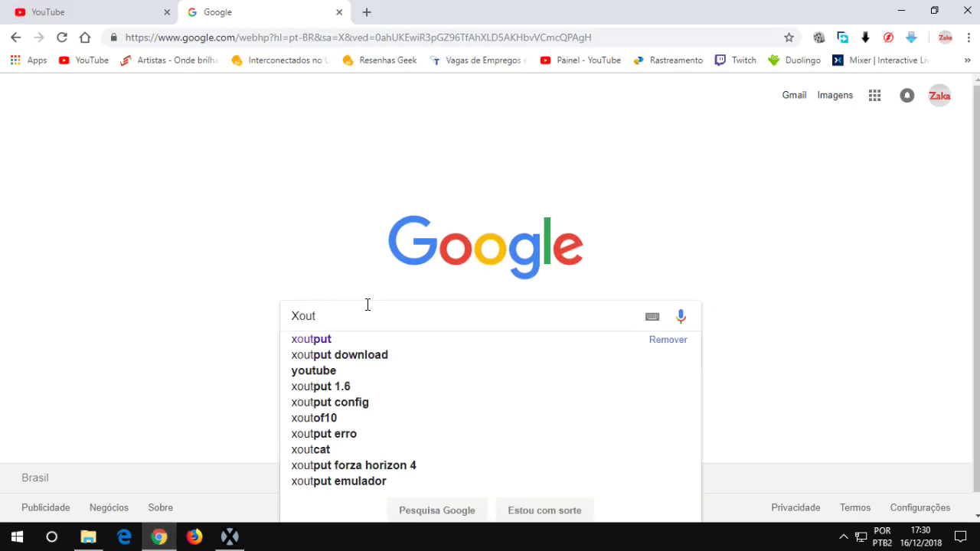
text(put)
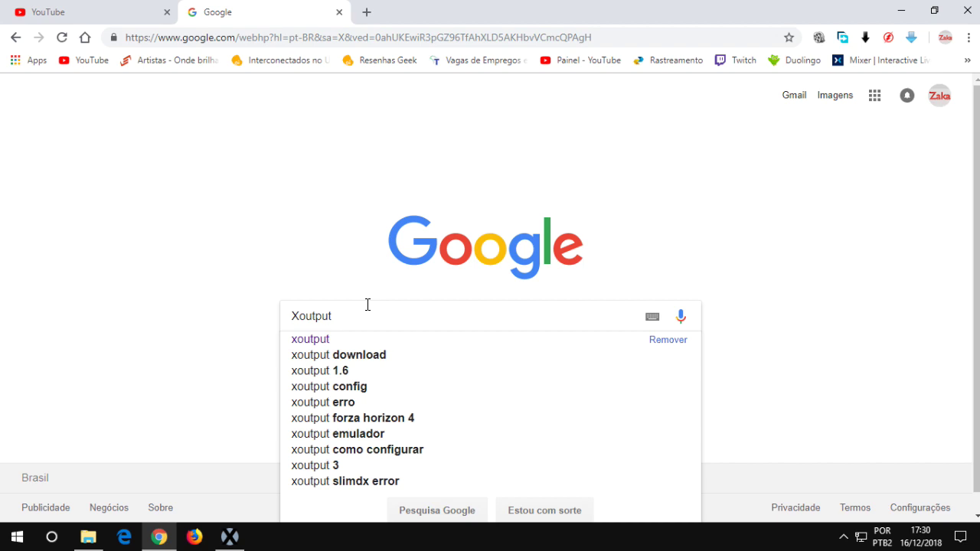
key(Return)
Step: Look through the search results and open the XOutput download page on SourceForge
scroll(656, 262, down, 2)
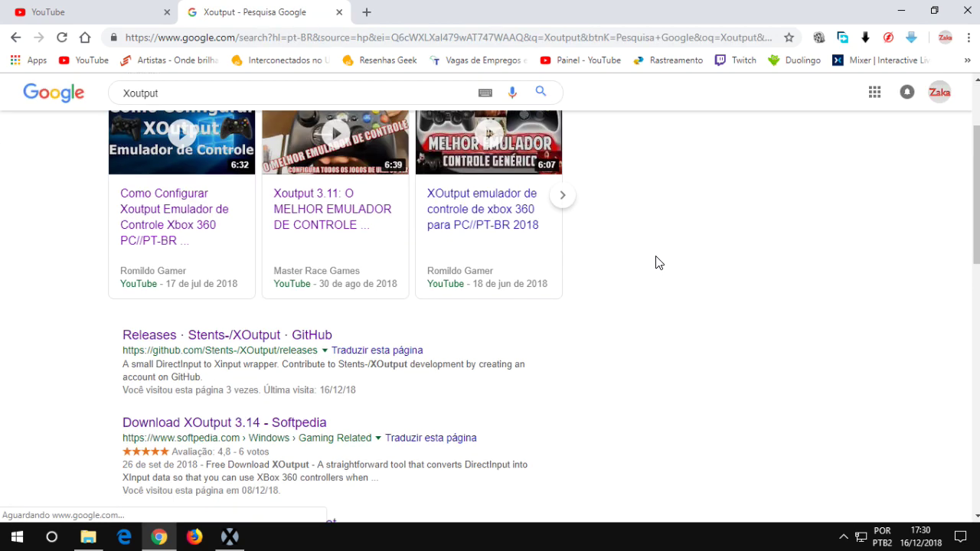
scroll(656, 262, down, 1)
scroll(656, 263, up, 2)
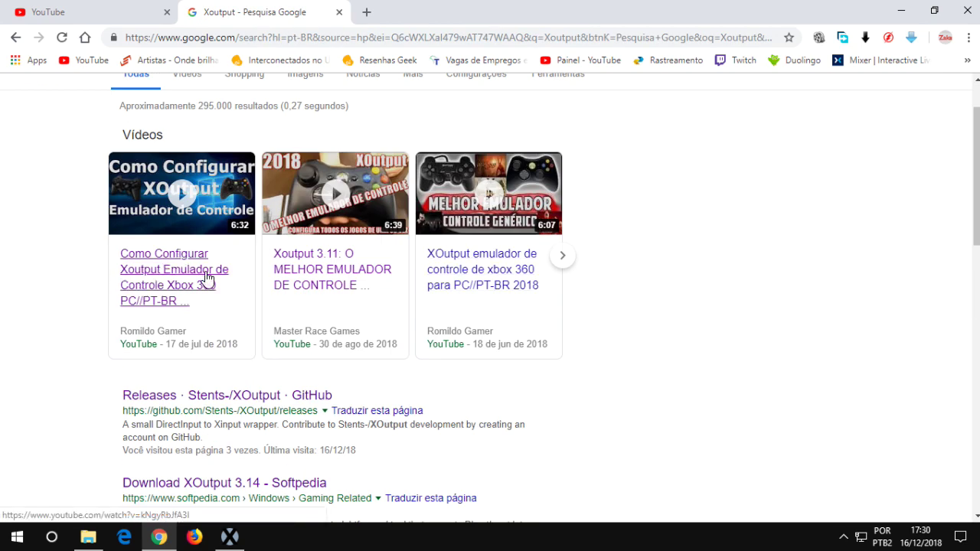
scroll(711, 339, down, 3)
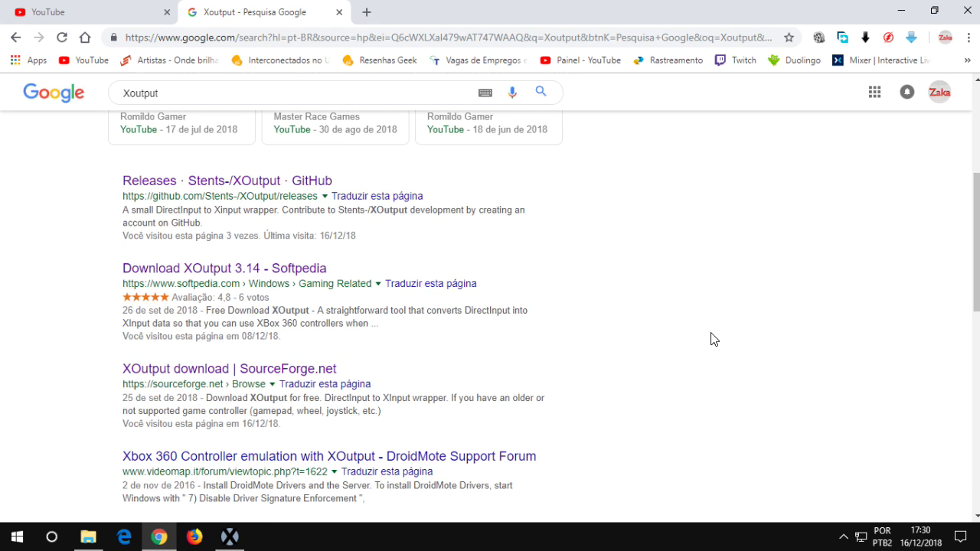
scroll(711, 340, up, 2)
scroll(712, 339, down, 1)
scroll(601, 263, down, 2)
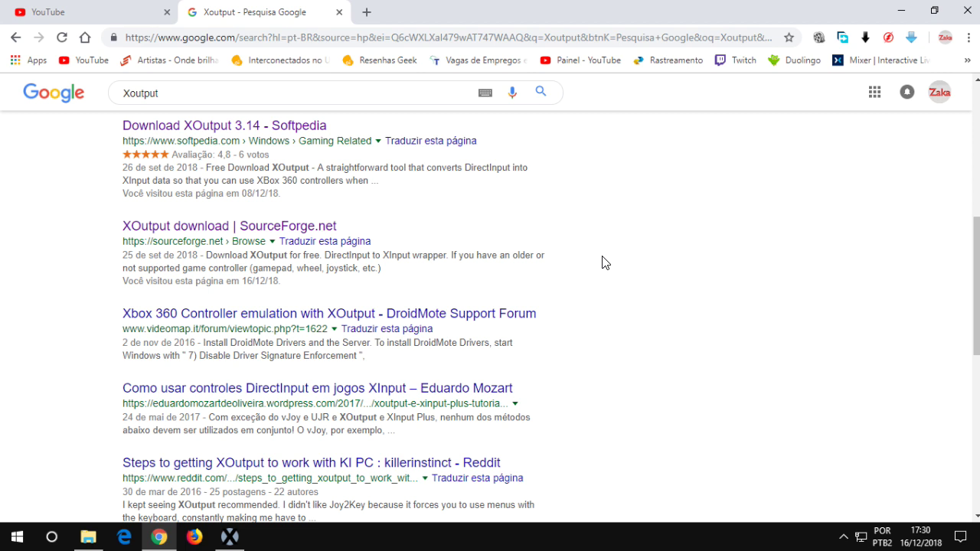
click(197, 228)
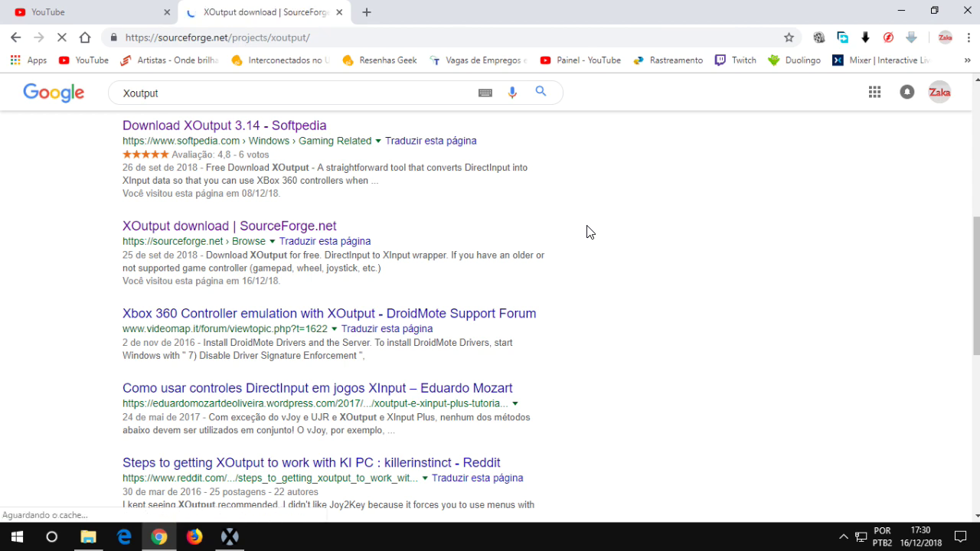
Step: Download XOutput from its SourceForge project page and close the running XOutput program
scroll(444, 297, down, 2)
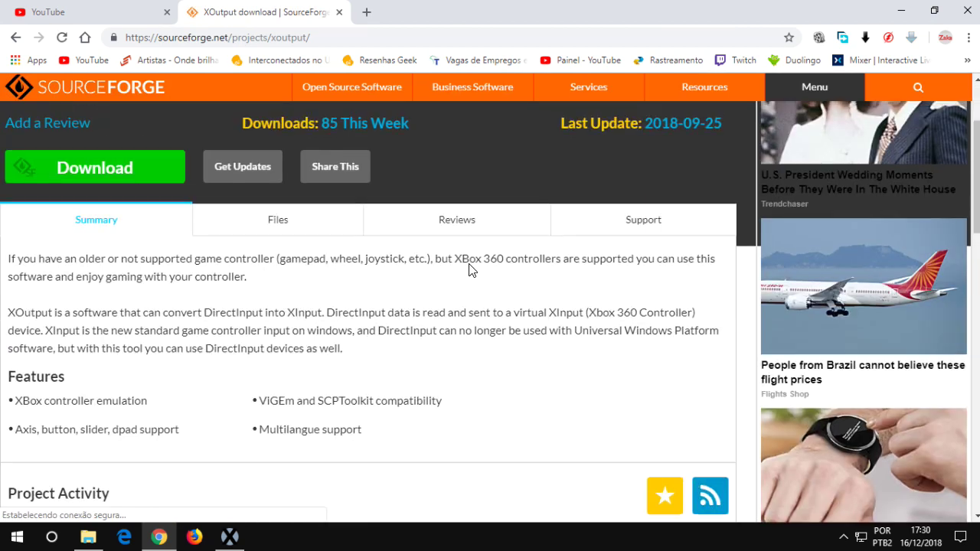
scroll(469, 264, up, 2)
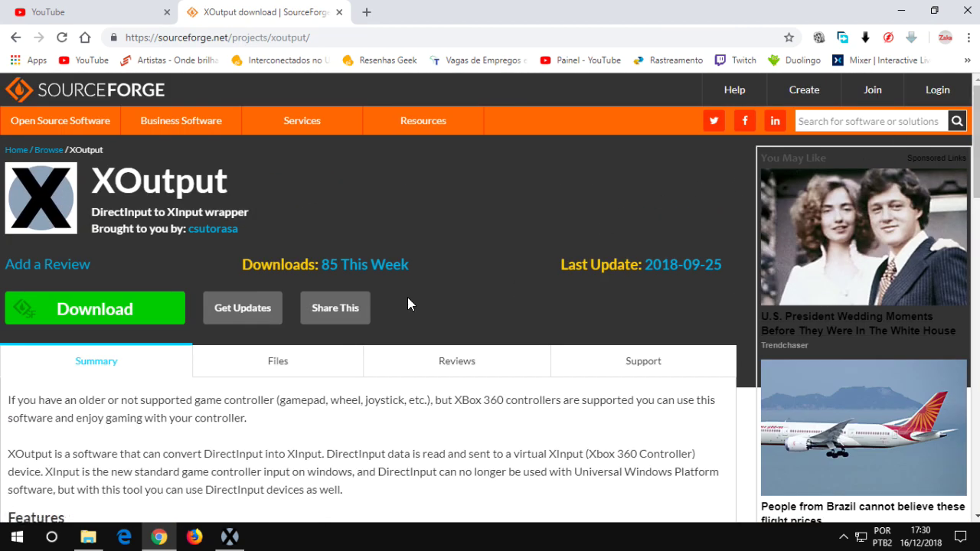
scroll(490, 298, down, 1)
scroll(197, 308, up, 1)
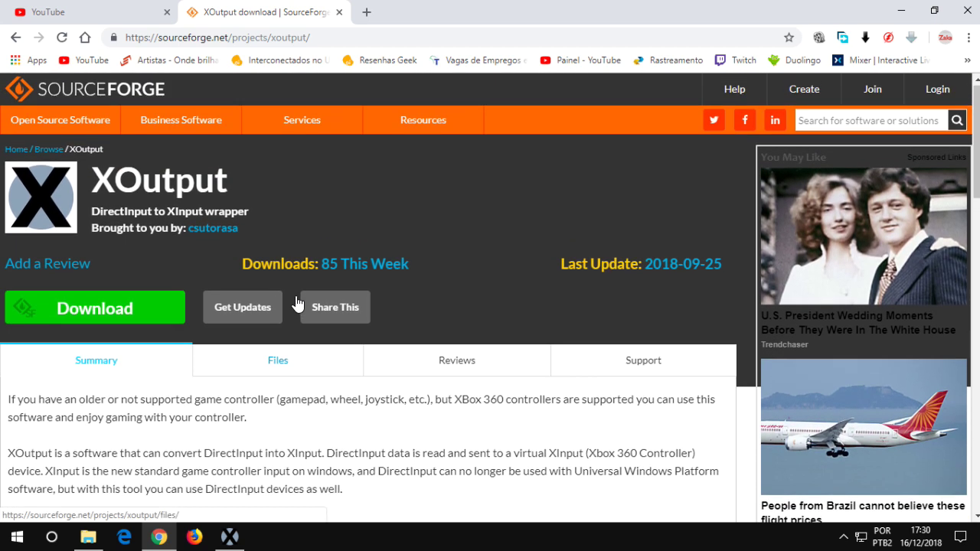
click(80, 309)
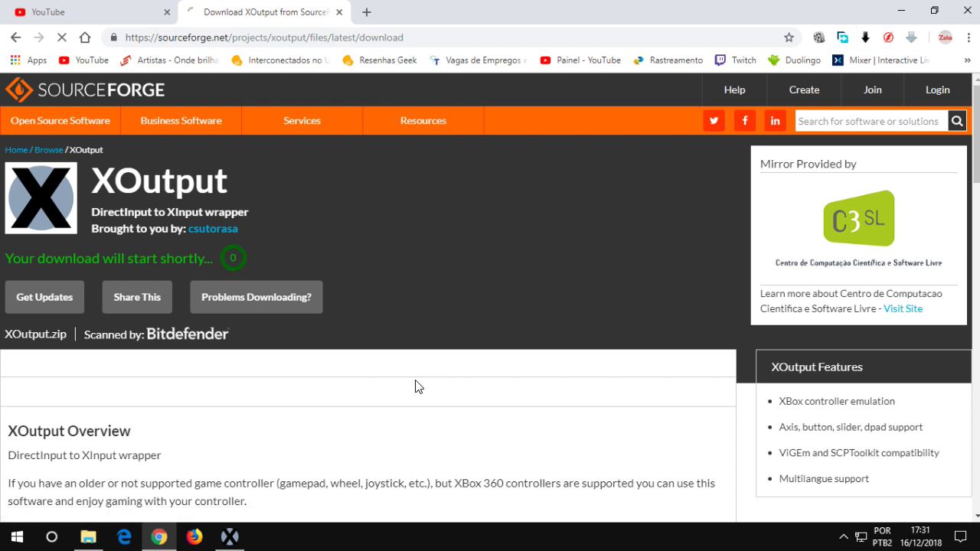
click(230, 537)
click(576, 104)
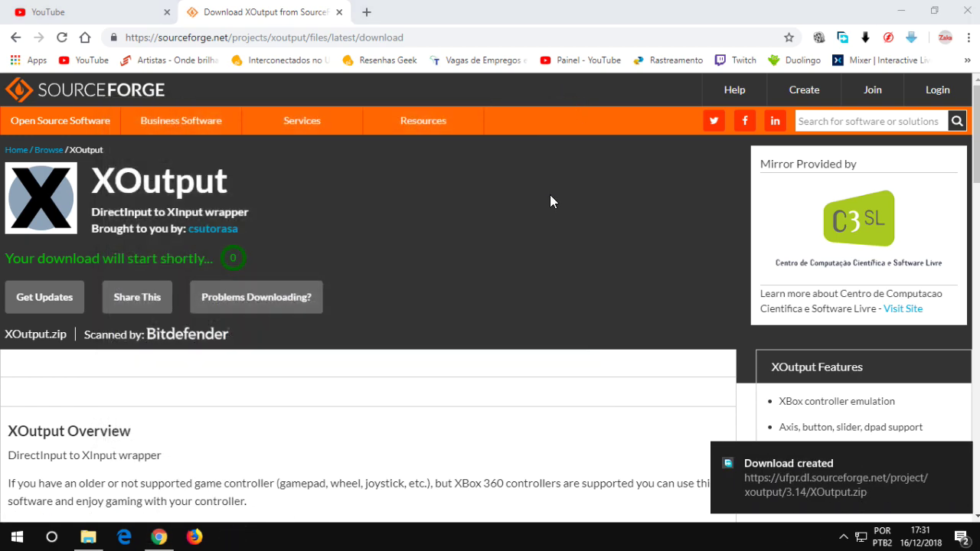
Step: Switch to Free Download Manager and delete the XOutput (1).zip entry whose file is missing
click(806, 478)
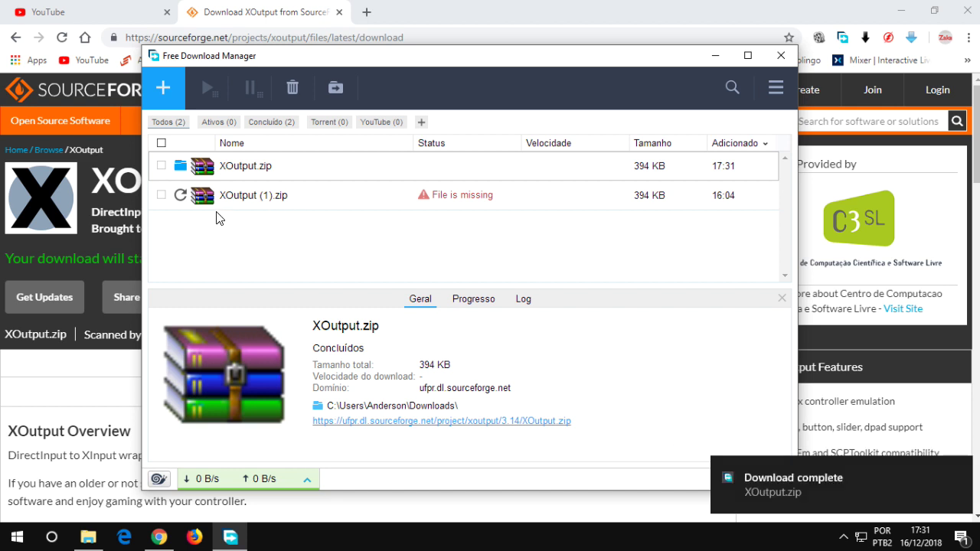
click(160, 194)
click(288, 93)
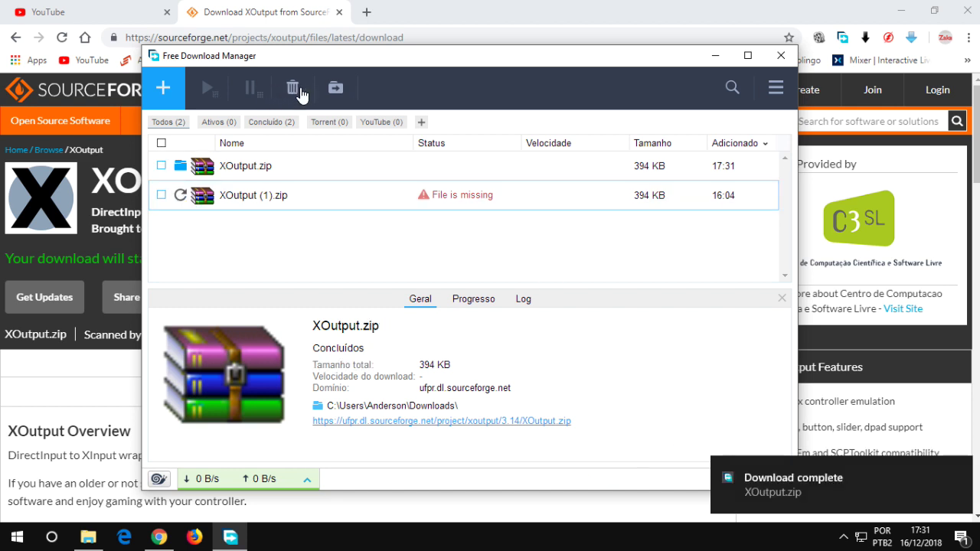
Step: Show the downloaded XOutput.zip in the Downloads folder and maximize the File Explorer window
right_click(239, 172)
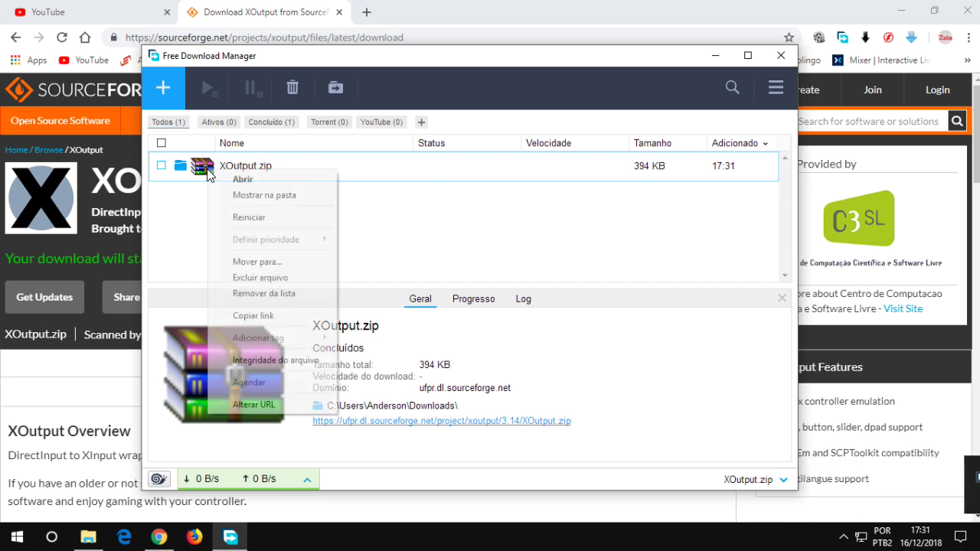
click(265, 181)
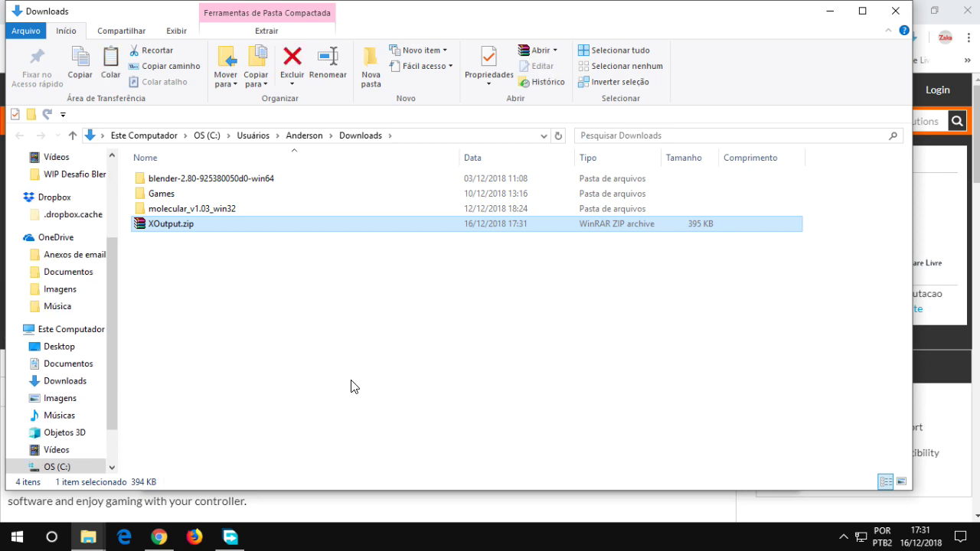
click(861, 12)
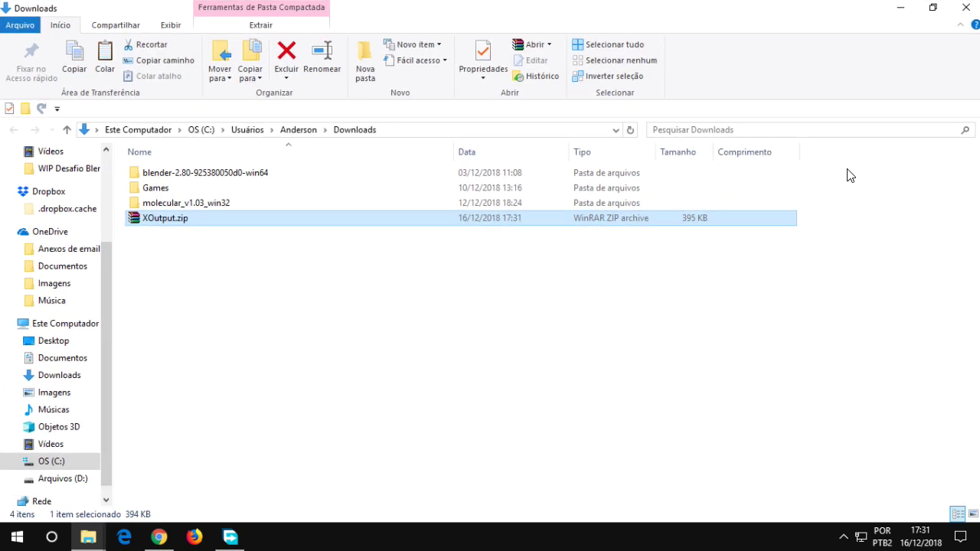
Step: Extract XOutput.zip into its own XOutput folder inside Downloads
key(Tab)
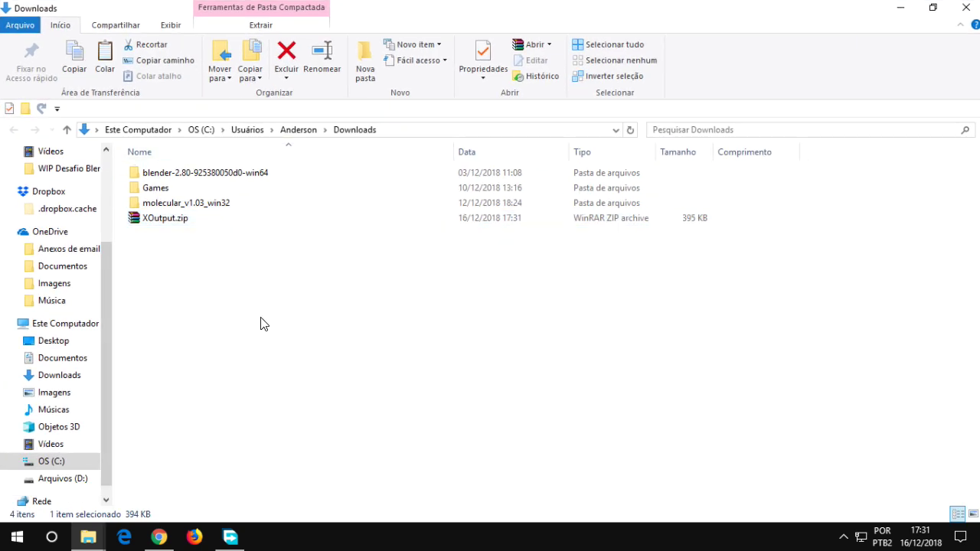
right_click(157, 220)
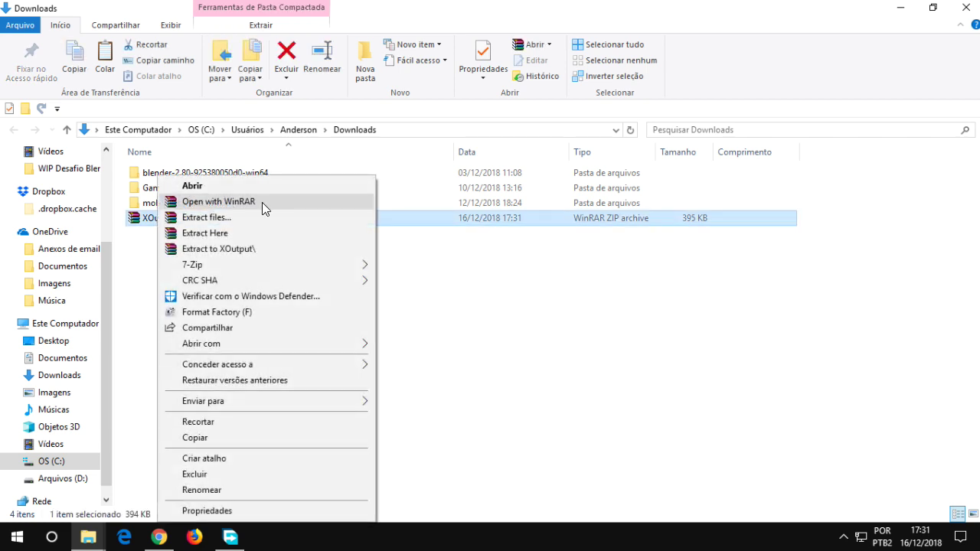
click(242, 251)
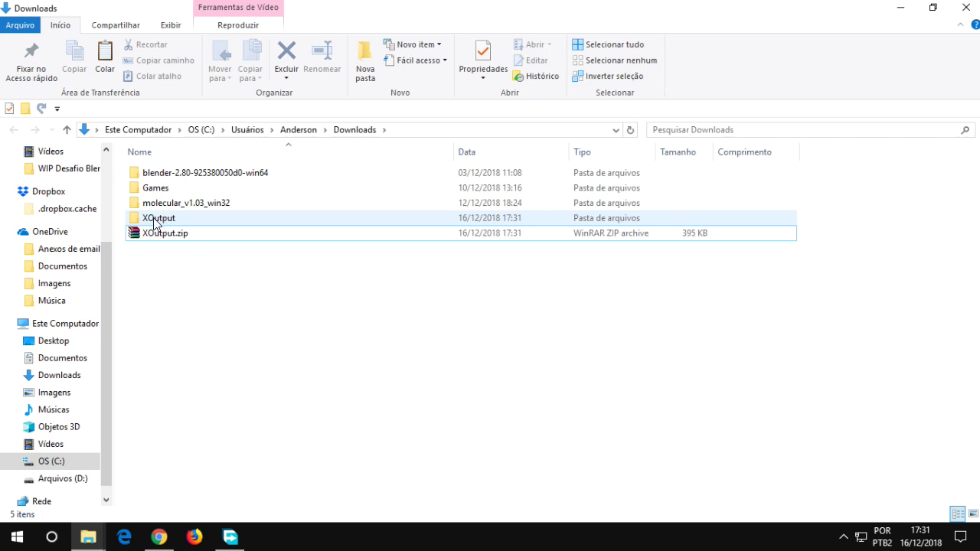
Step: Run XOutput.exe from the extracted XOutput folder and check the list of all input devices before restricting it to game controllers again
double_click(163, 220)
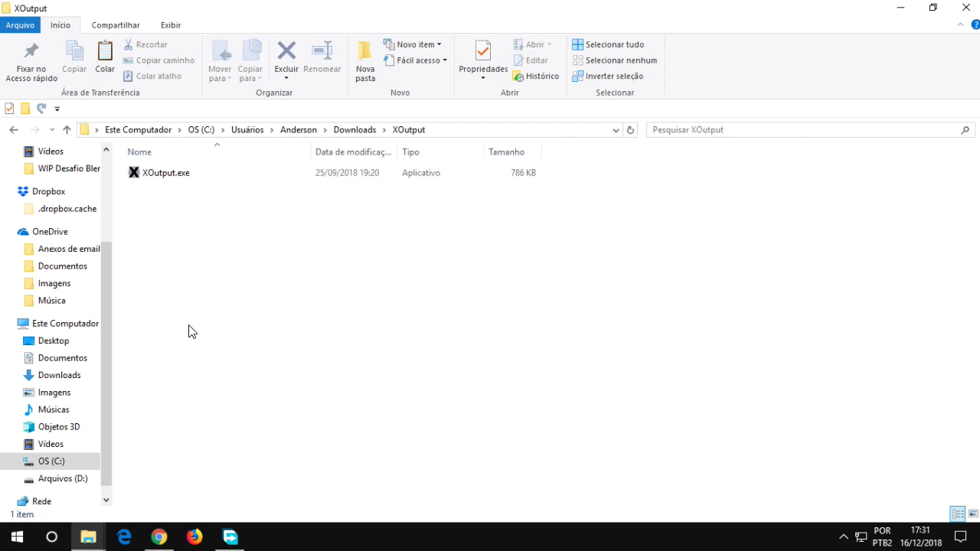
scroll(111, 191, up, 3)
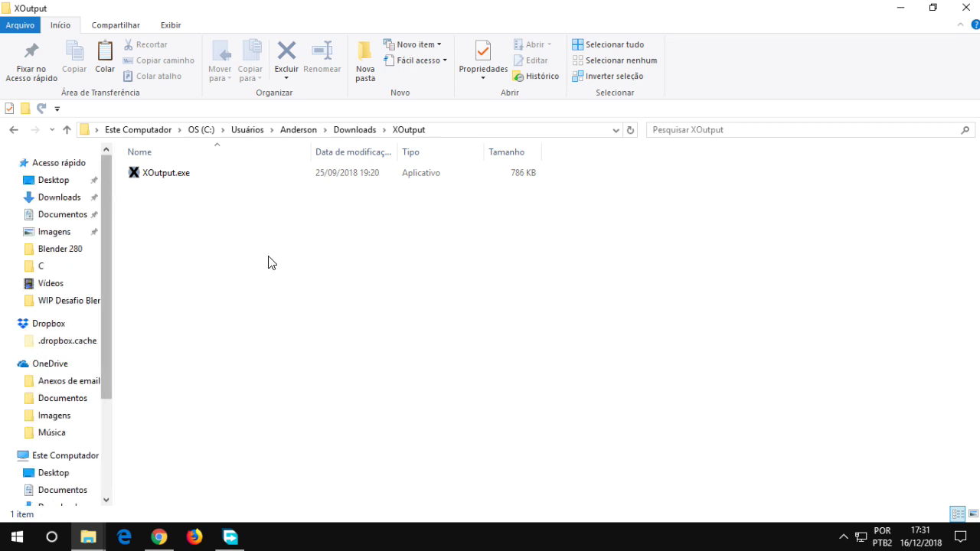
double_click(153, 176)
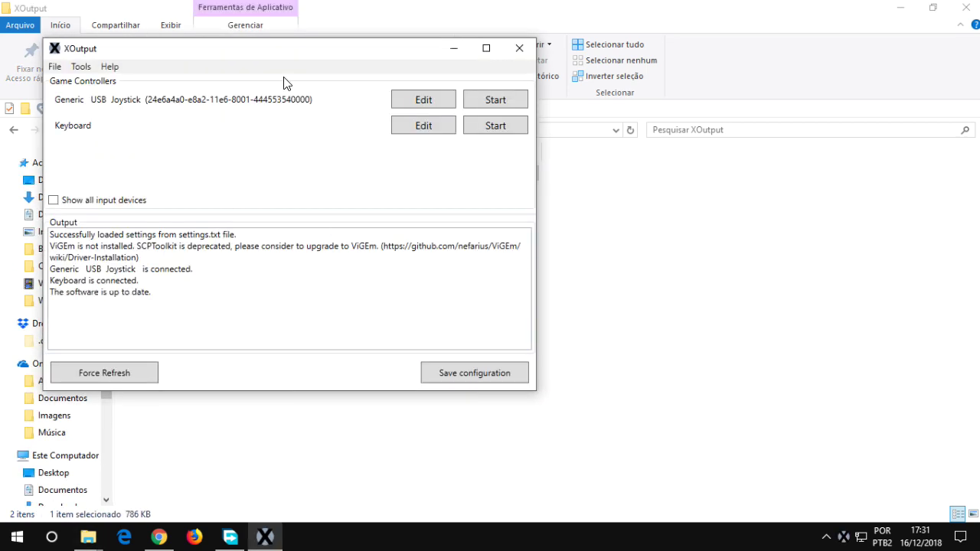
drag(280, 54, 415, 146)
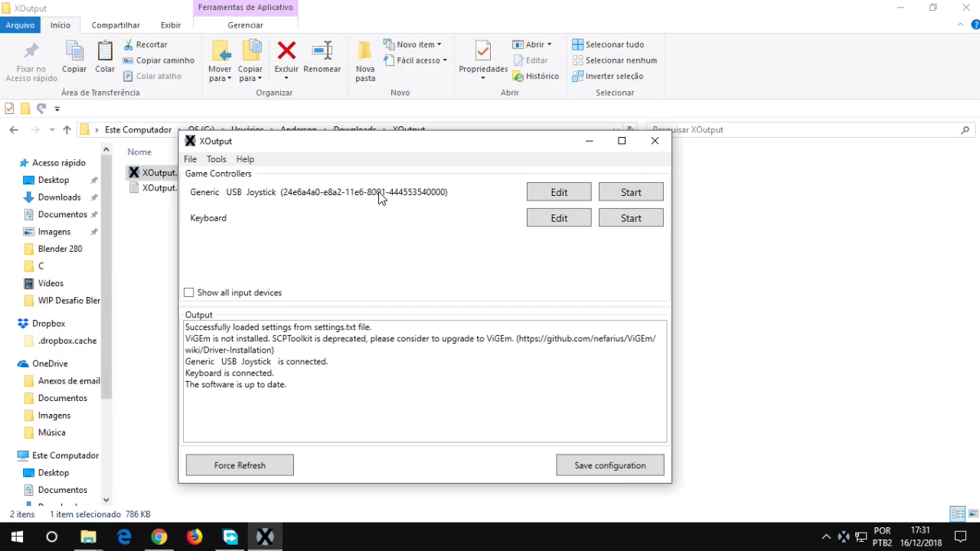
click(189, 294)
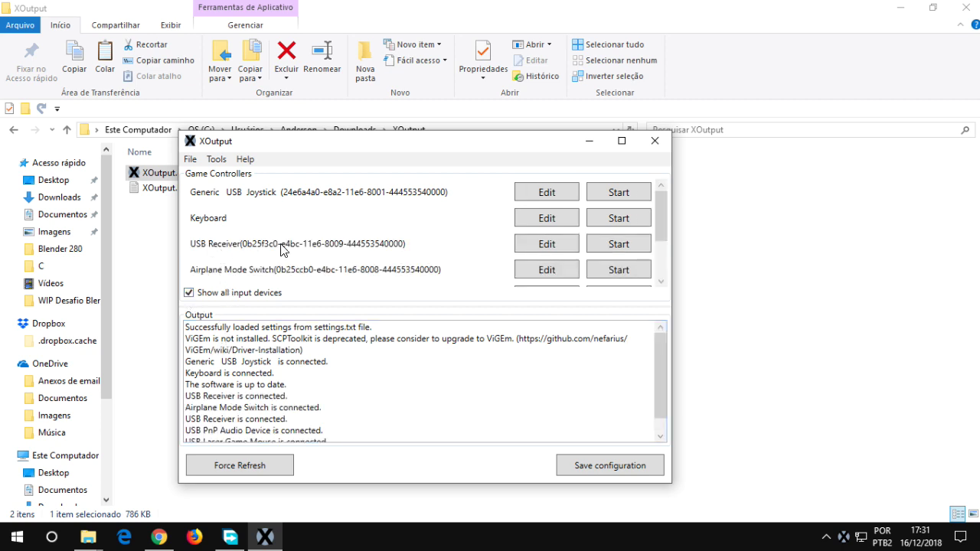
click(189, 293)
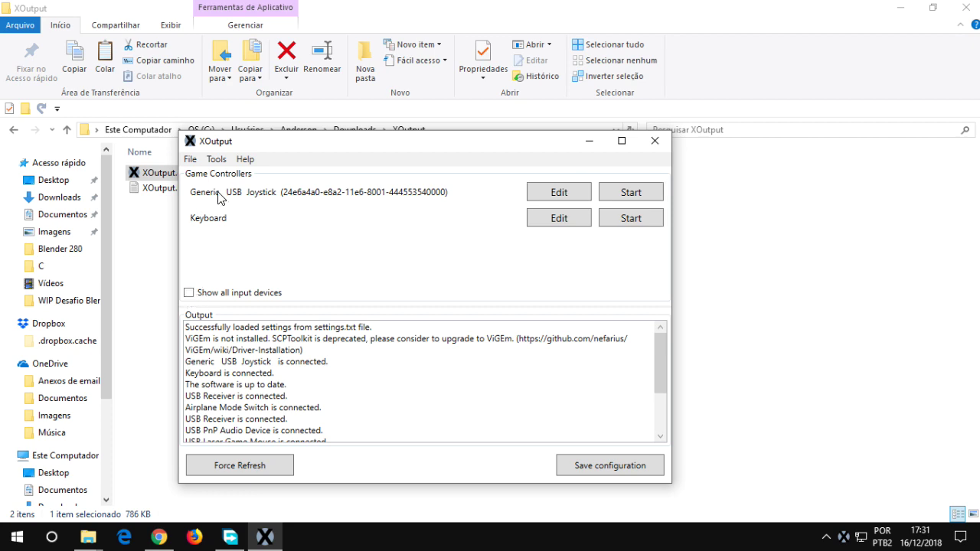
Step: Open the mapping editor for the Generic USB Joystick and maximize its window
click(552, 196)
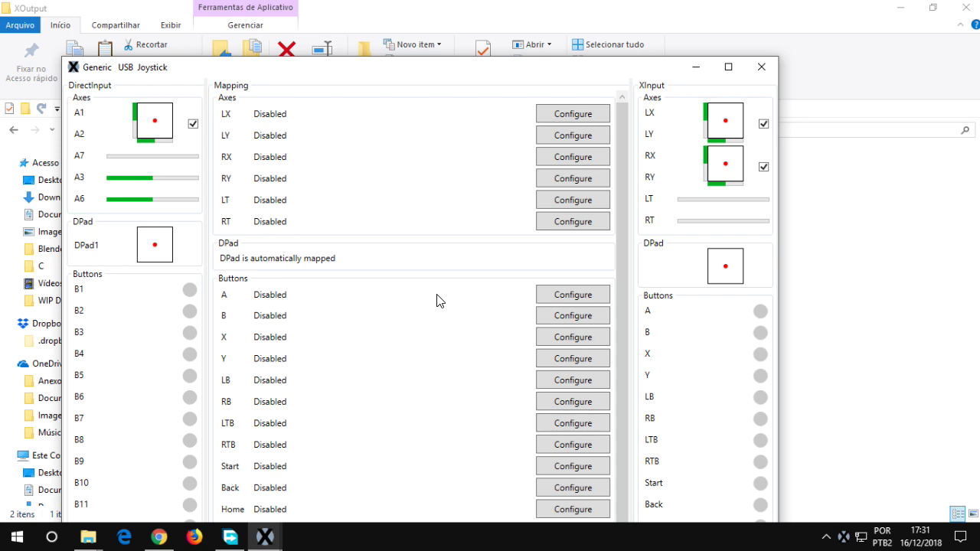
drag(347, 77, 336, 31)
click(716, 20)
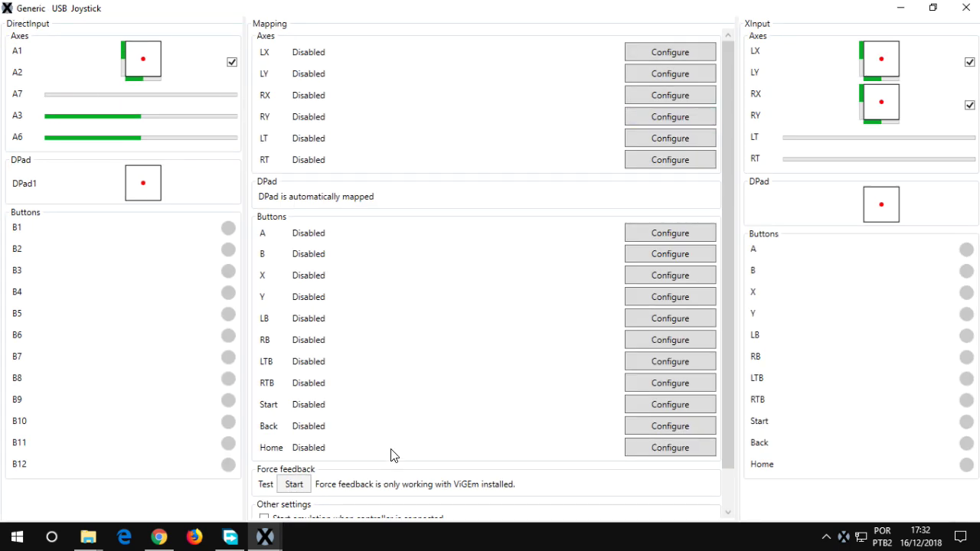
Step: Run Configure All, mapping the sticks to A1, A2, A3 and A6, the triggers to B7 and B8, and every button except Home
scroll(390, 453, down, 1)
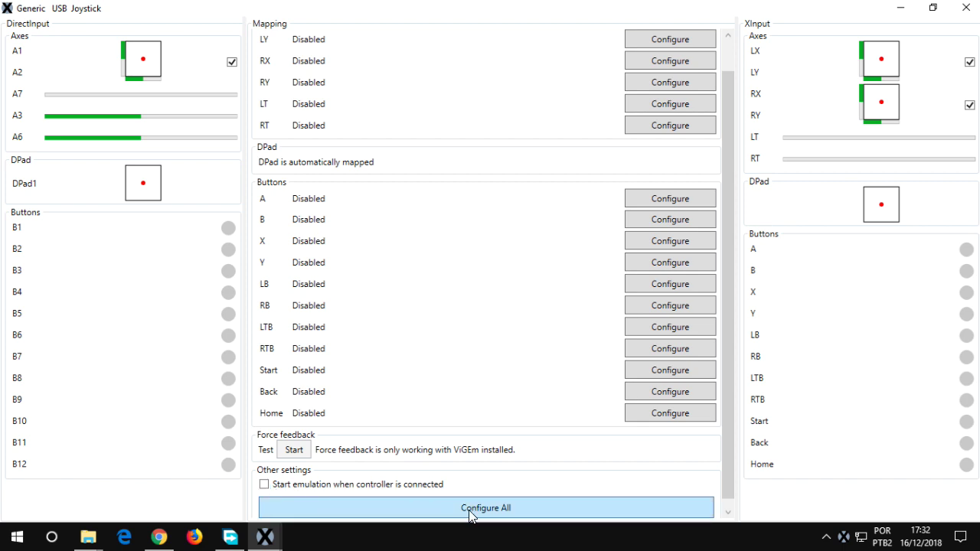
scroll(469, 516, up, 1)
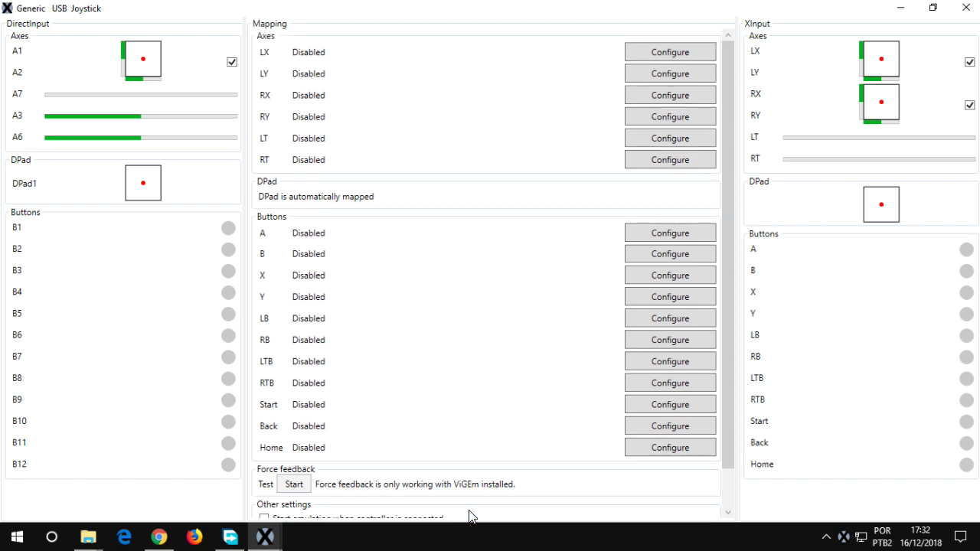
scroll(469, 516, down, 1)
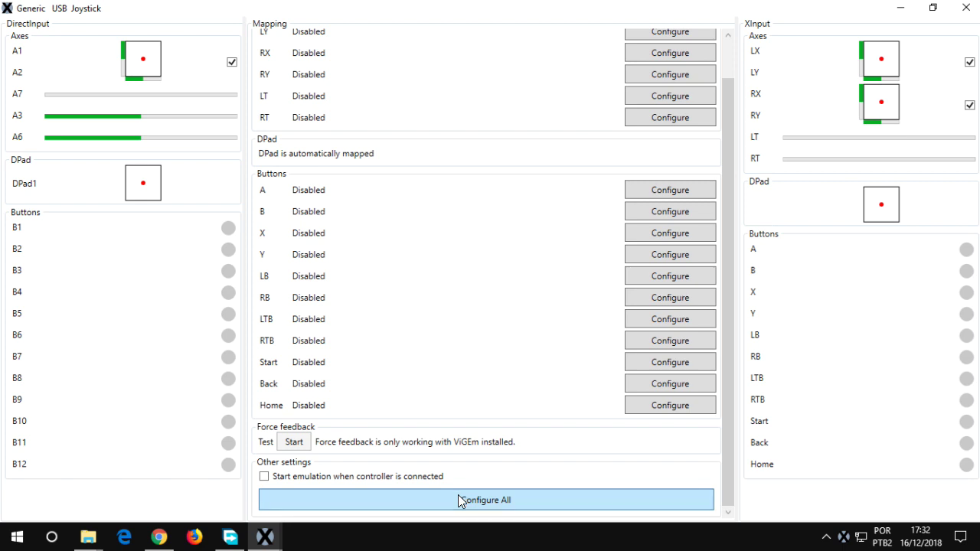
click(459, 500)
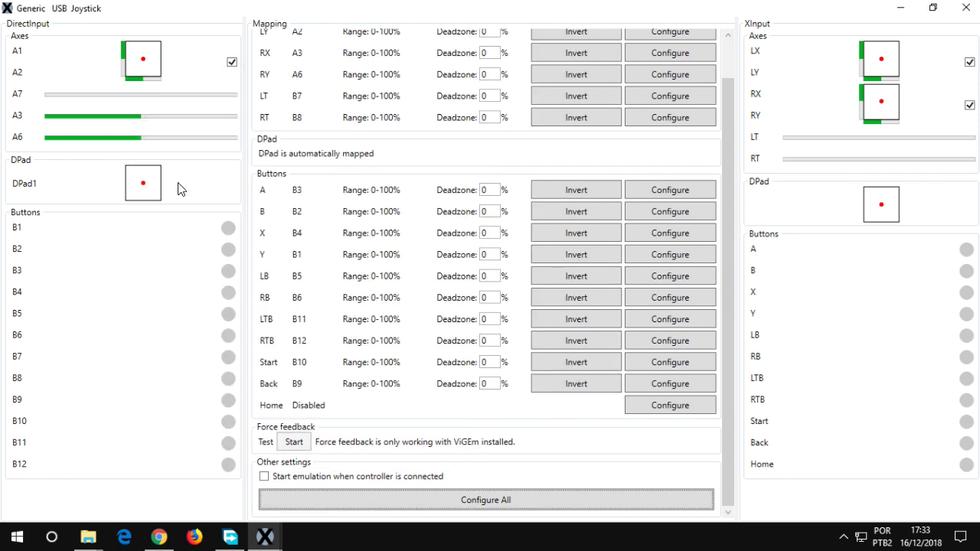
Step: Invert the RY axis to a range of 100-0%, keep RX at 0-100%, and close the joystick's mapping window
scroll(515, 262, up, 2)
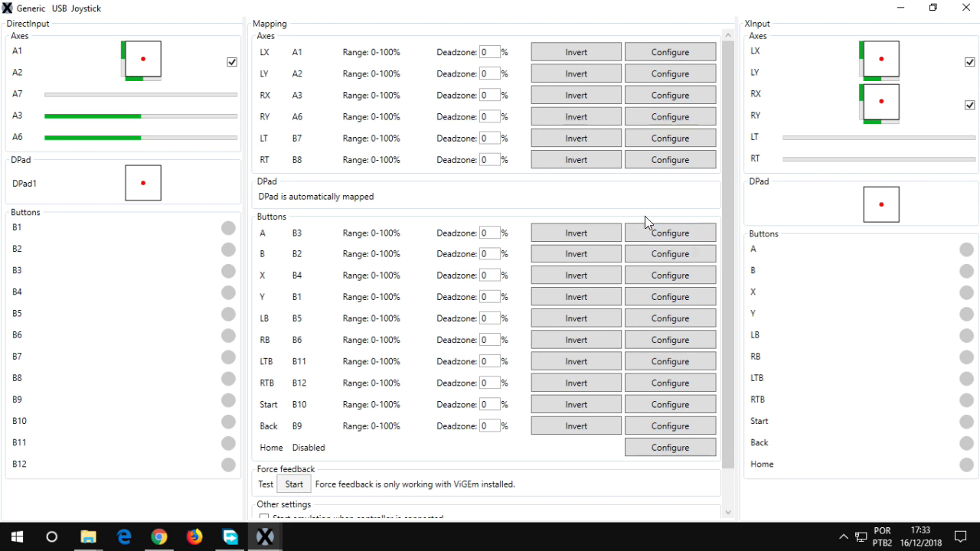
click(577, 101)
click(587, 120)
click(583, 119)
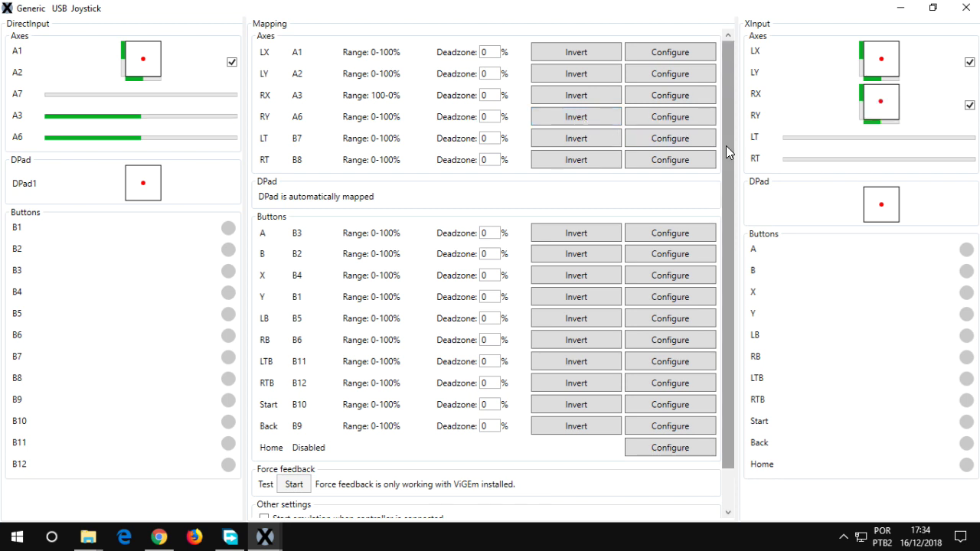
click(570, 119)
click(574, 98)
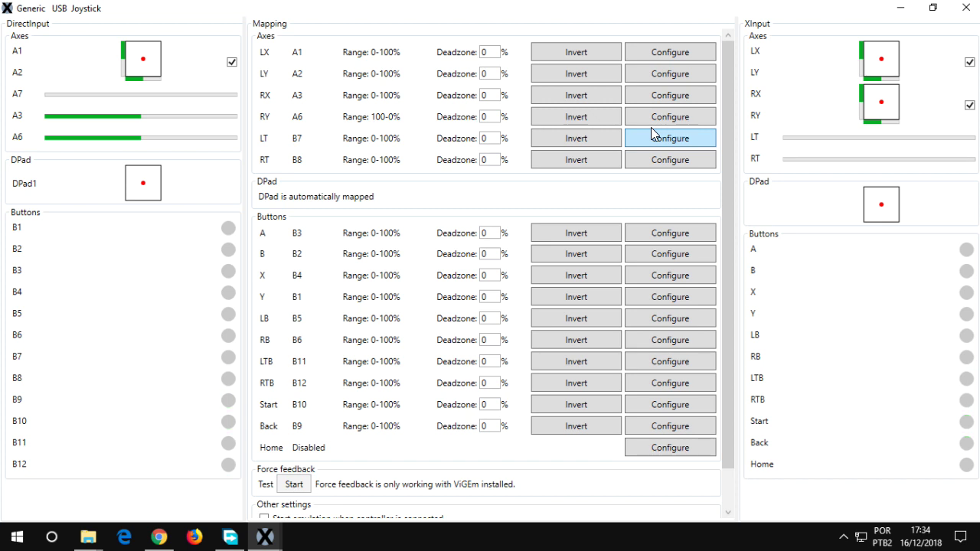
scroll(585, 190, down, 2)
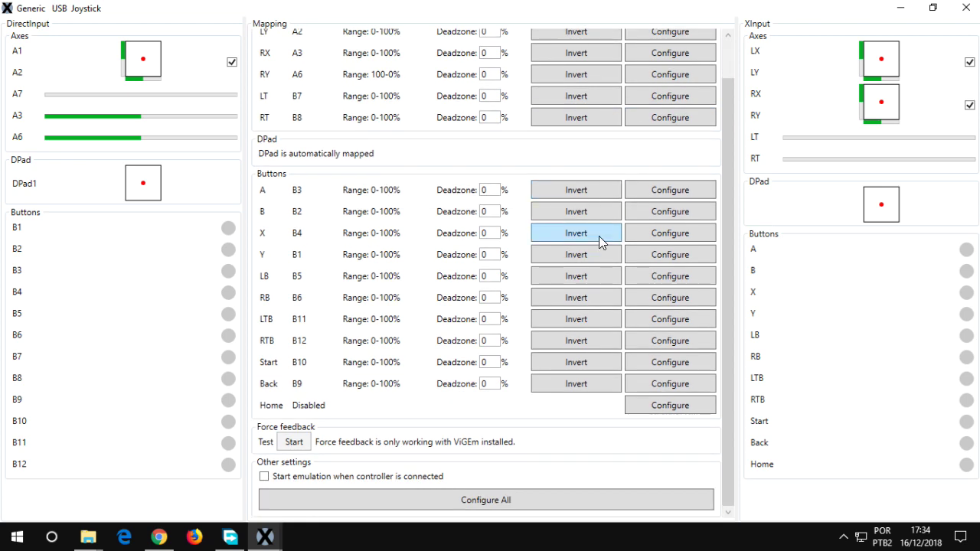
click(965, 9)
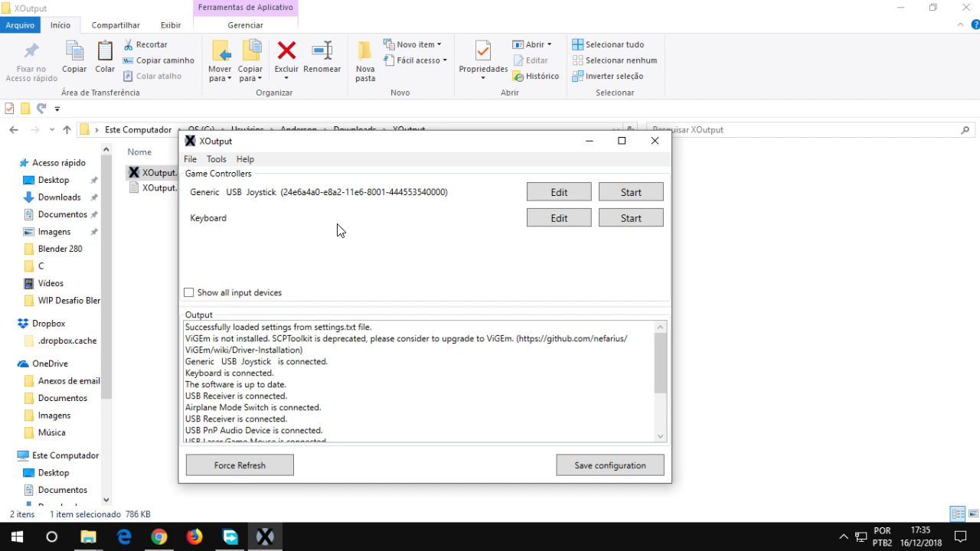
Step: Start emulation for the Generic USB Joystick and minimize the XOutput window
click(625, 195)
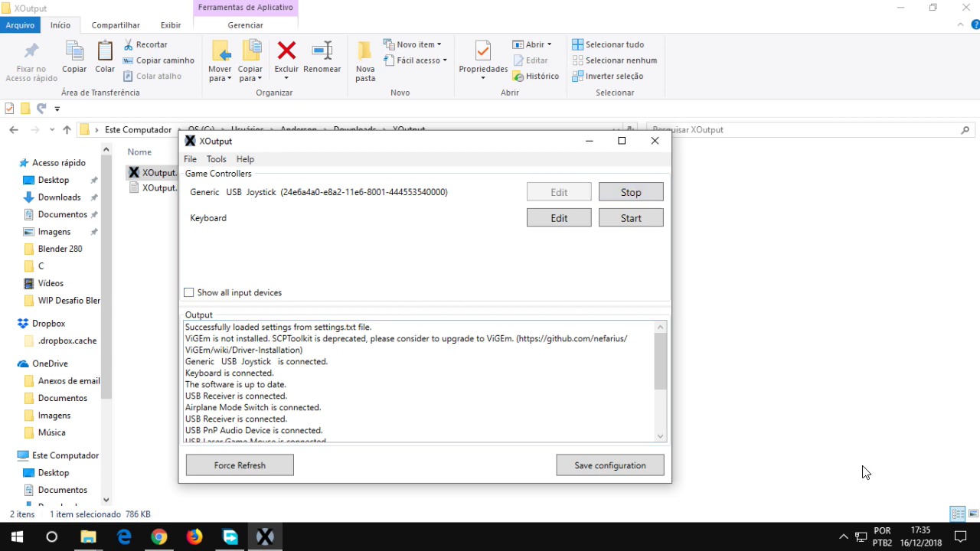
click(589, 141)
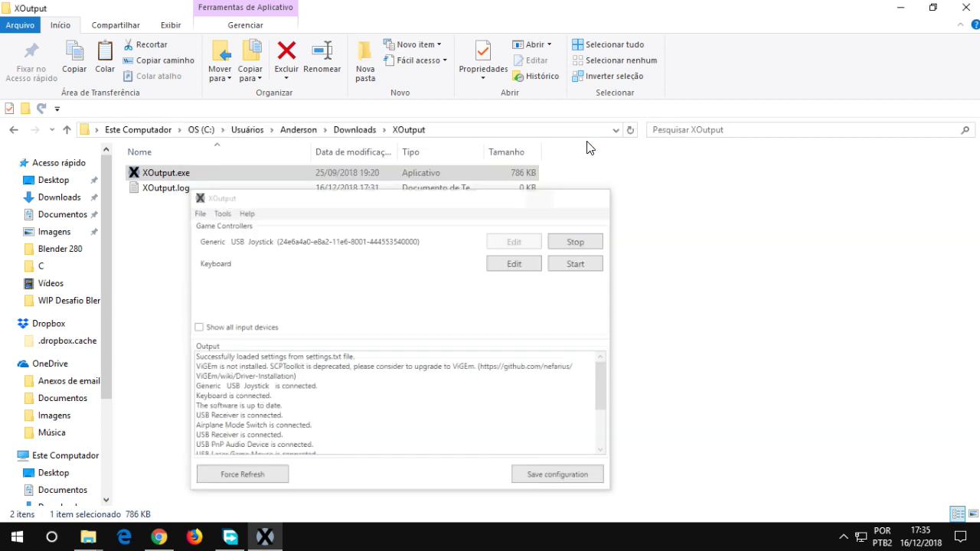
click(505, 348)
Step: Search Windows for "joys" and open the USB game controllers settings (Configurar controladores de jogos USB)
click(17, 536)
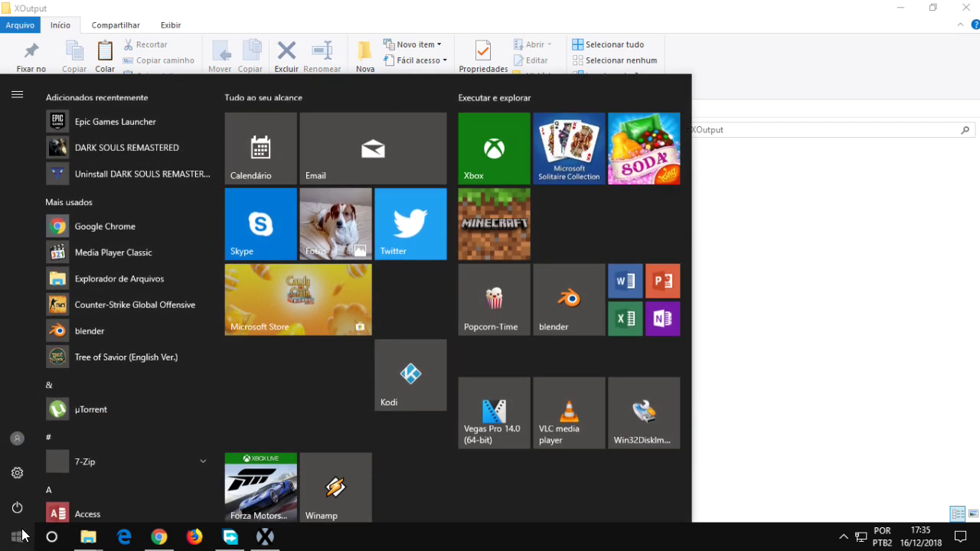
click(23, 536)
text(jo)
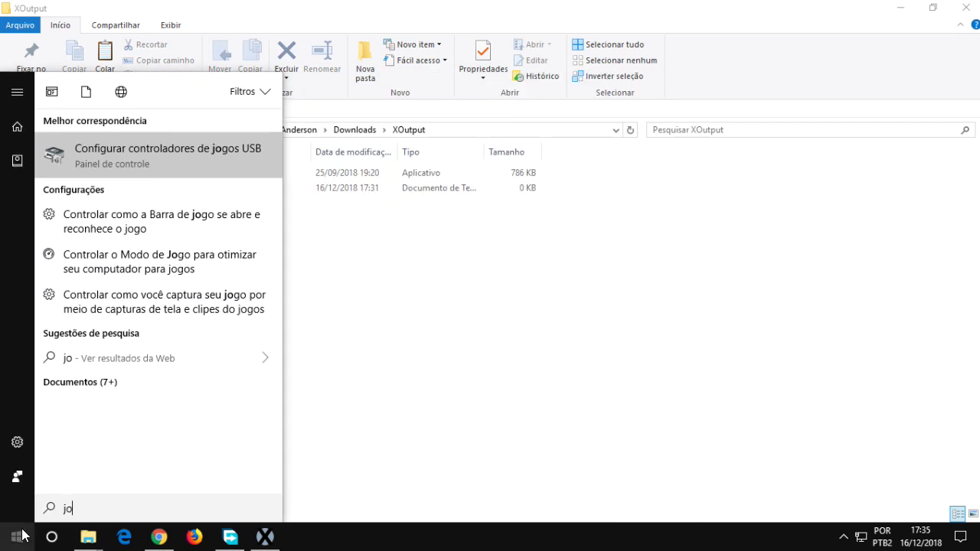
text(ys)
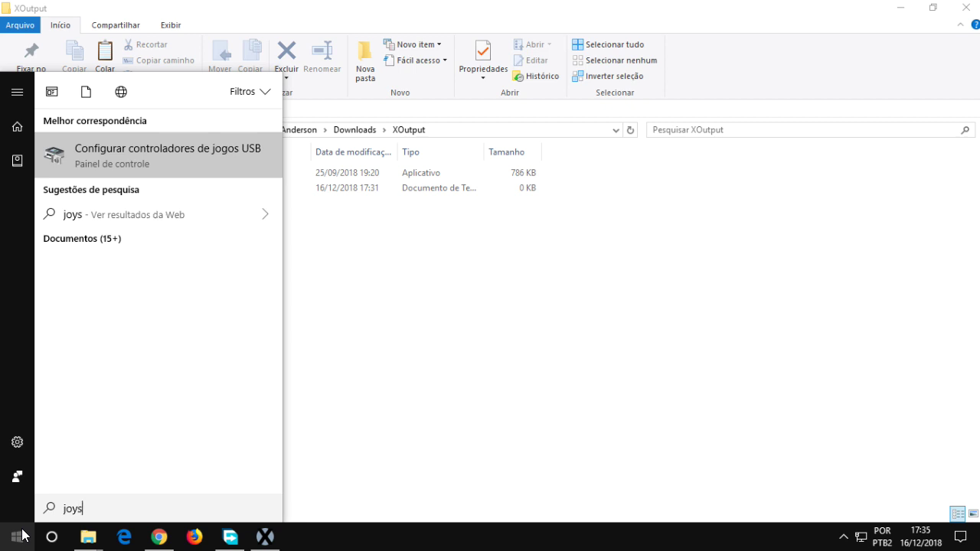
click(160, 158)
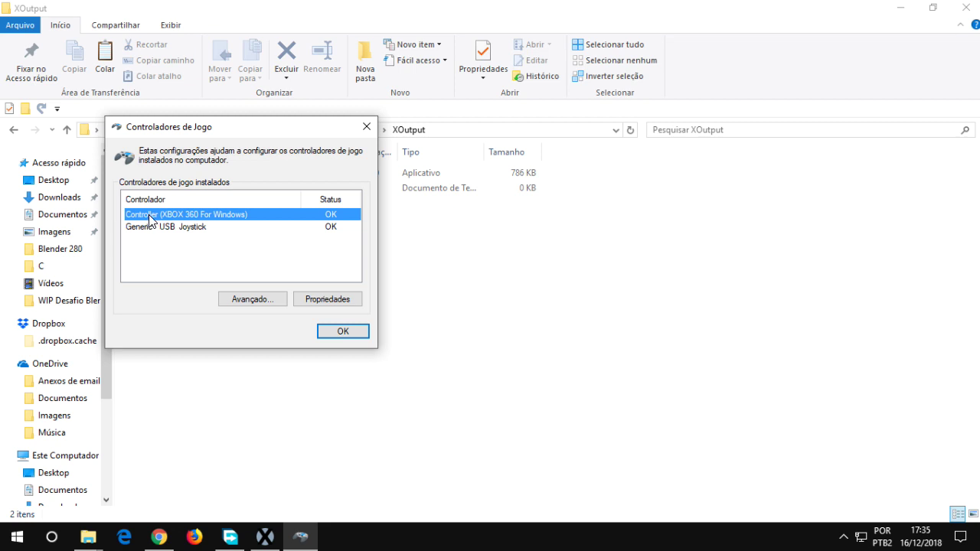
Step: Test the Controller (XBOX 360 For Windows) axes and buttons in its properties, and close the game controllers dialogs
click(327, 300)
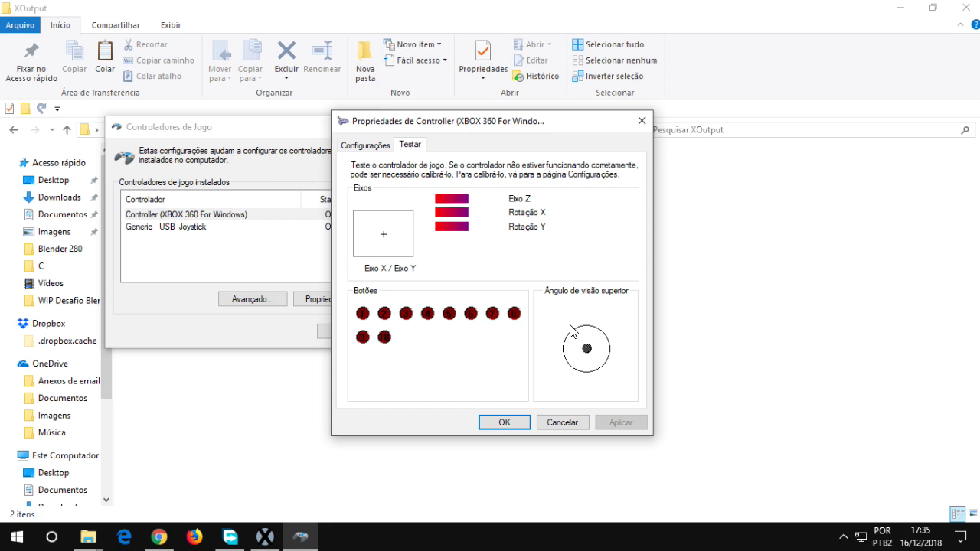
click(505, 422)
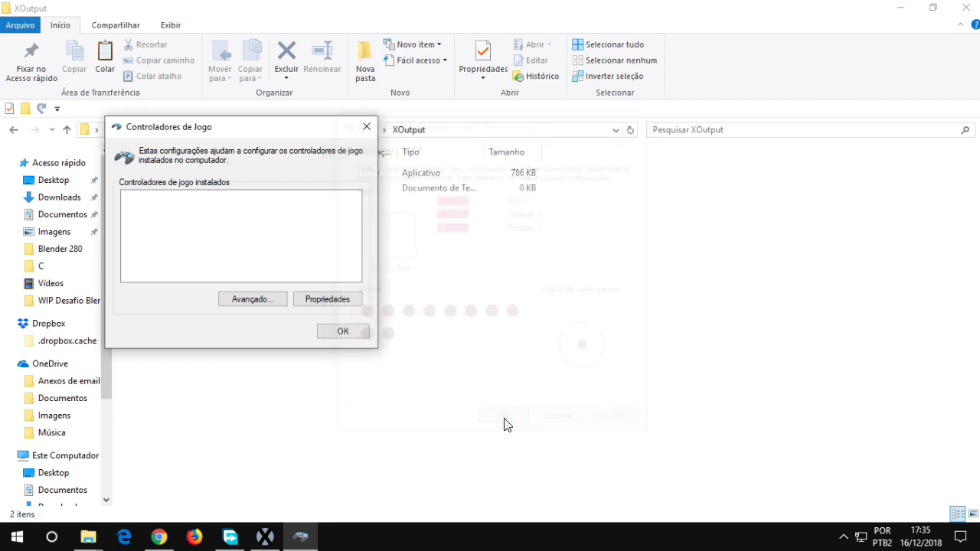
click(344, 335)
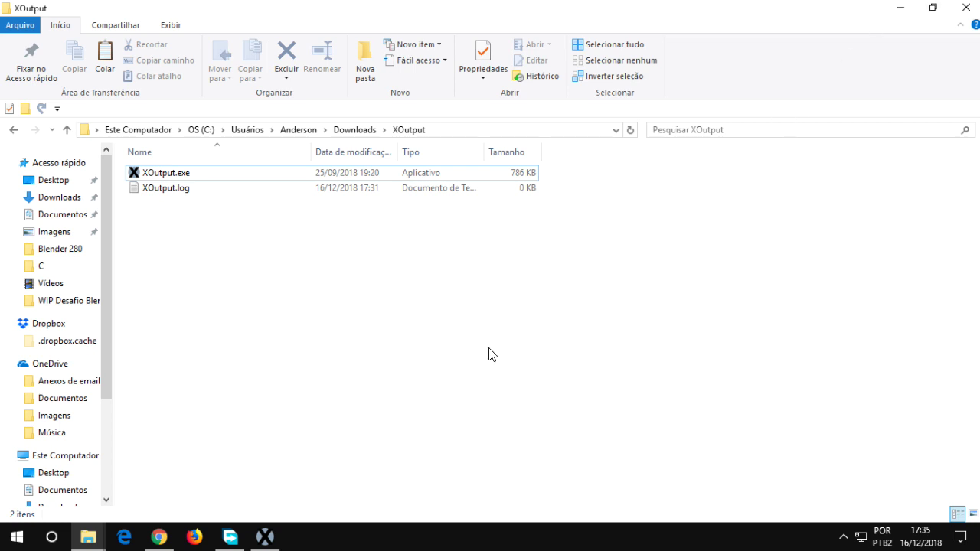
Step: Clear the desktop by minimizing File Explorer, closing Free Download Manager and minimizing the browser showing the SourceForge page
click(901, 9)
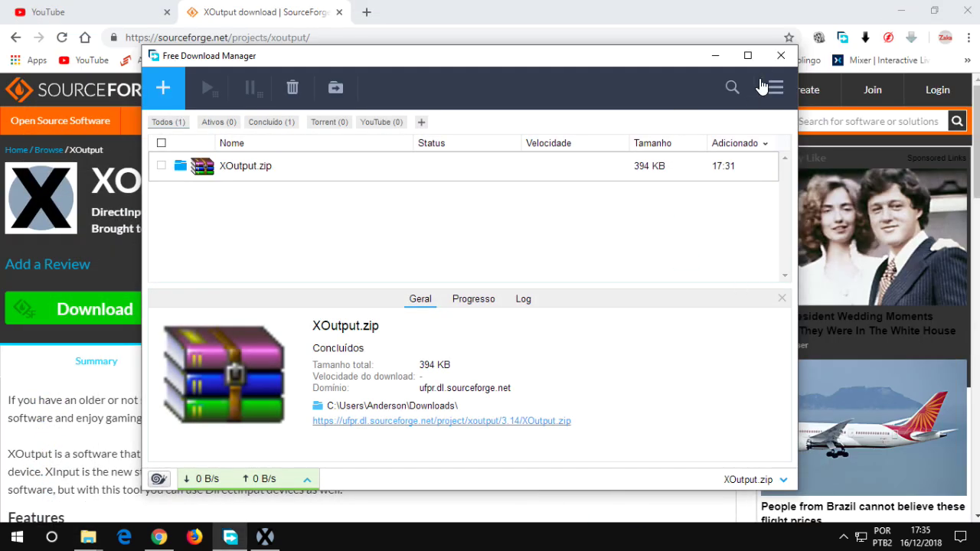
click(778, 56)
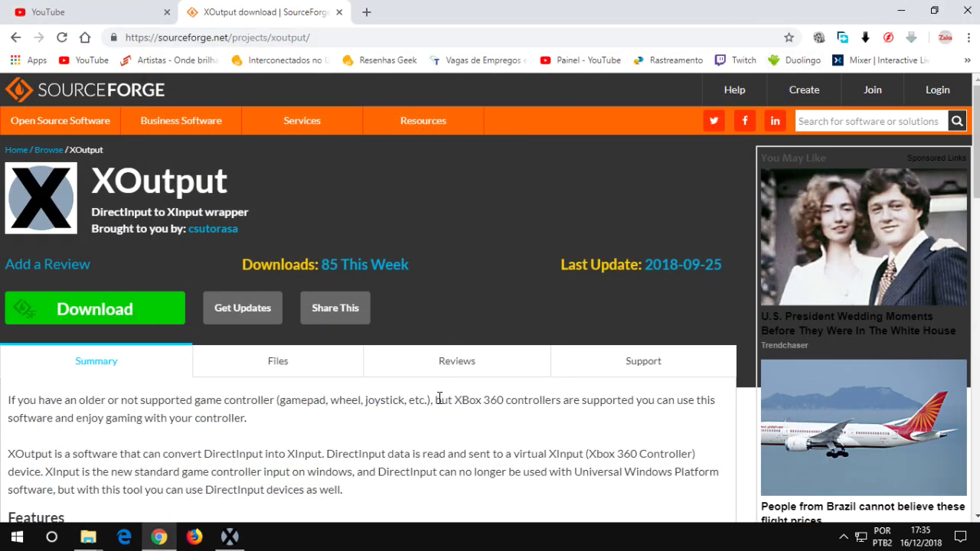
scroll(360, 436, down, 3)
scroll(365, 449, up, 3)
mouse_move(264, 124)
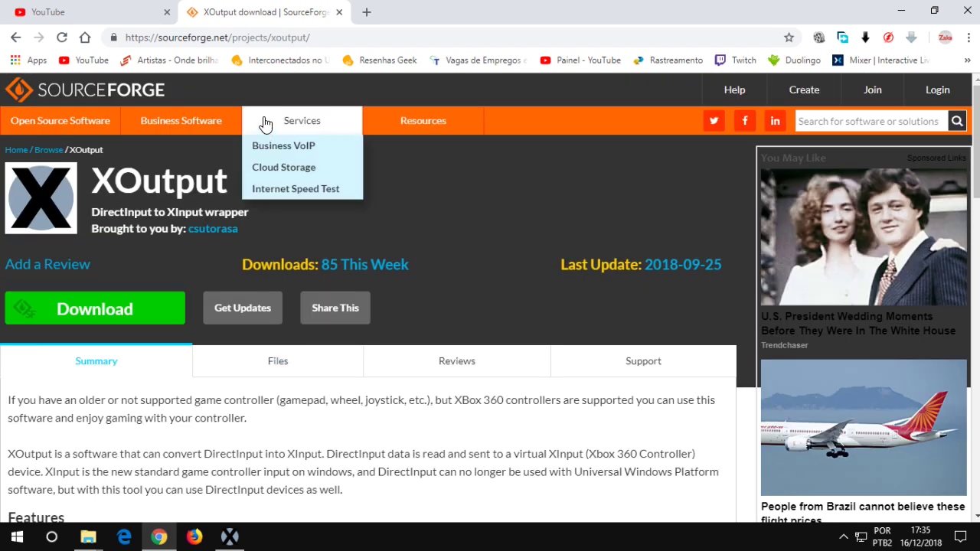
click(903, 12)
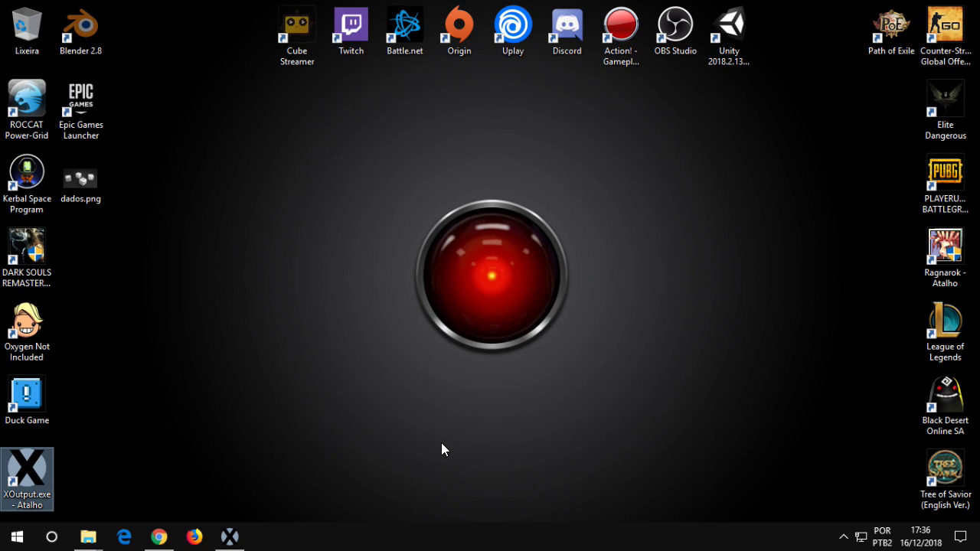
Step: Stop the Generic USB Joystick's emulation in XOutput and reopen its mapping in a maximized window
key(Return)
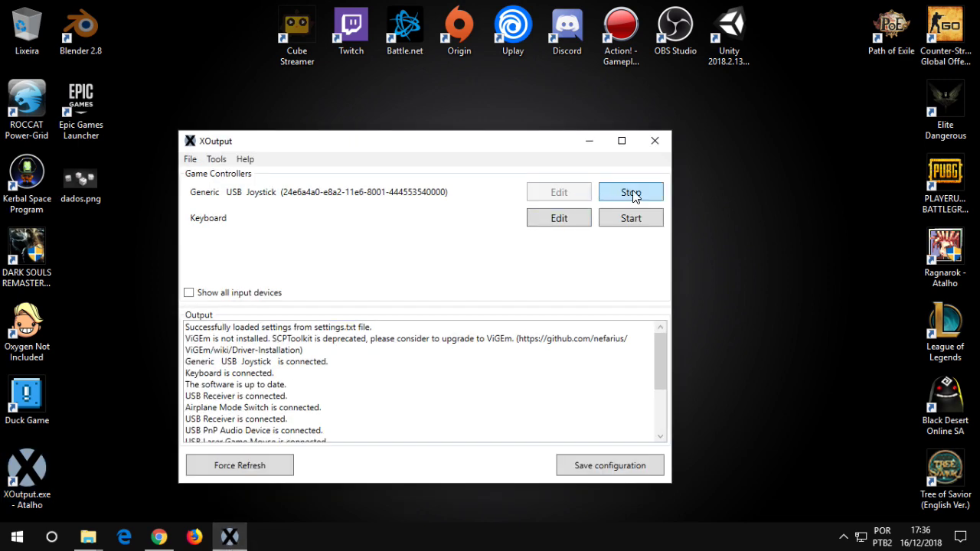
click(634, 195)
click(561, 193)
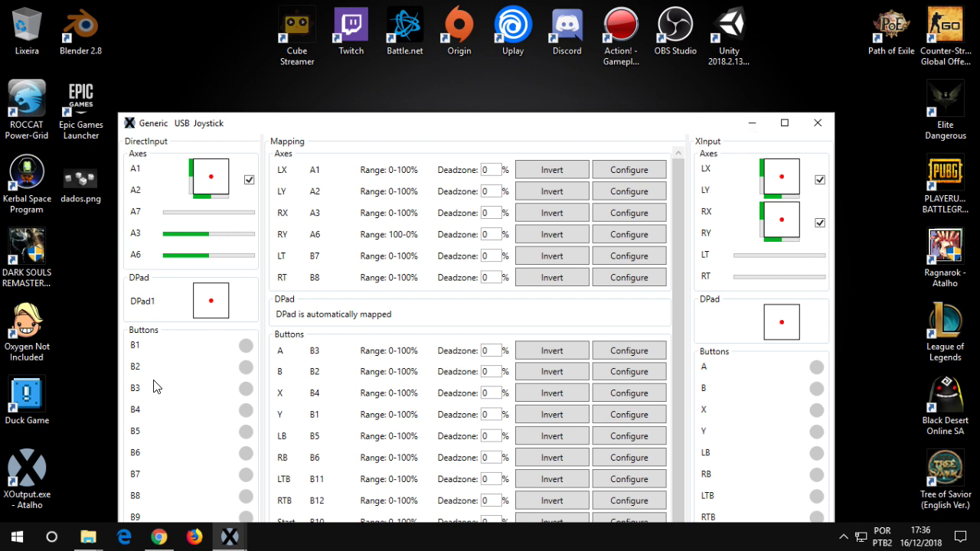
scroll(674, 321, down, 1)
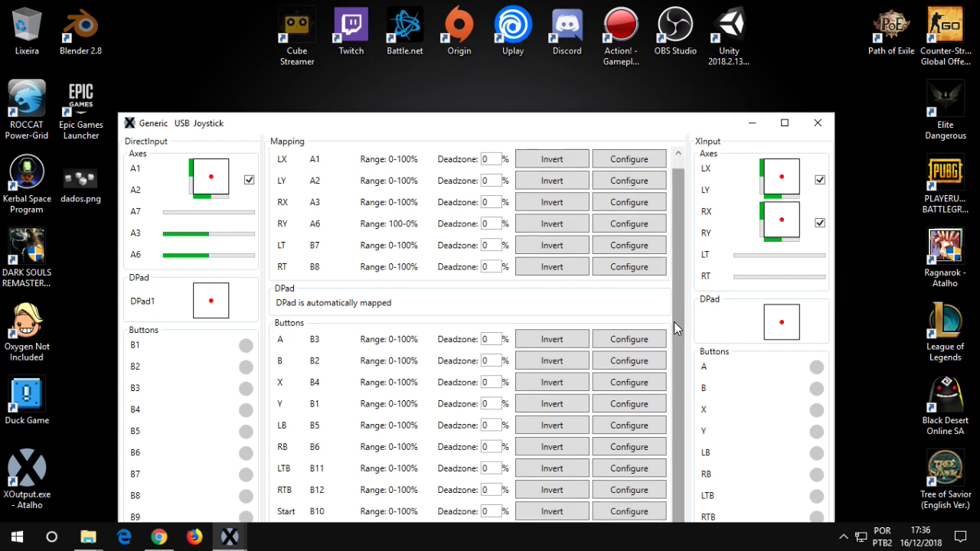
click(784, 123)
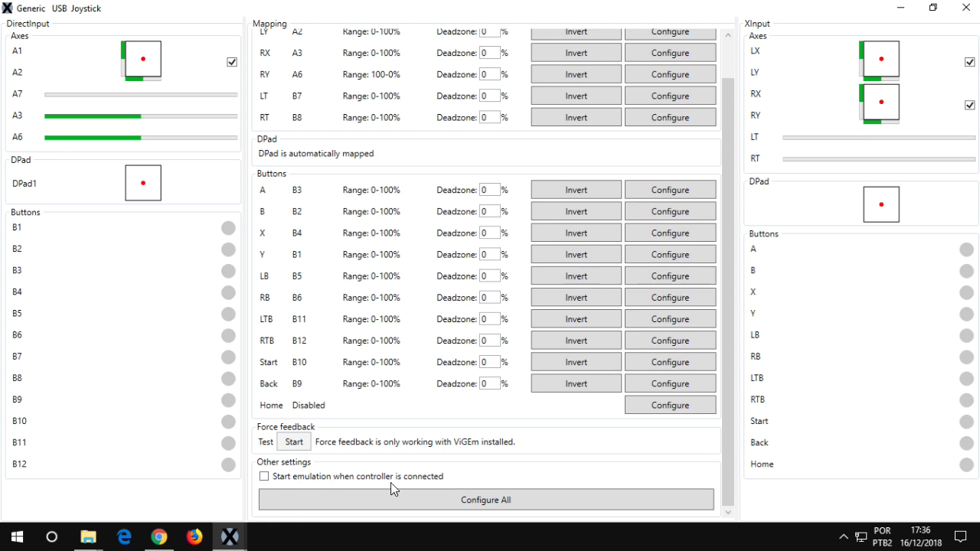
scroll(513, 456, up, 1)
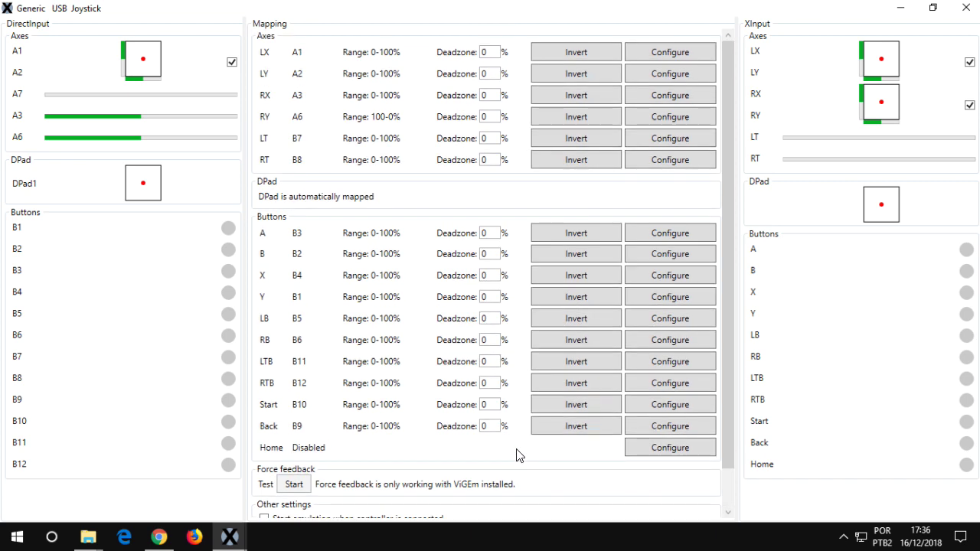
Step: Close the Generic USB Joystick's mapping window, and start the joystick's emulation with the XOutput window minimized
scroll(516, 456, down, 1)
scroll(516, 456, up, 1)
click(900, 11)
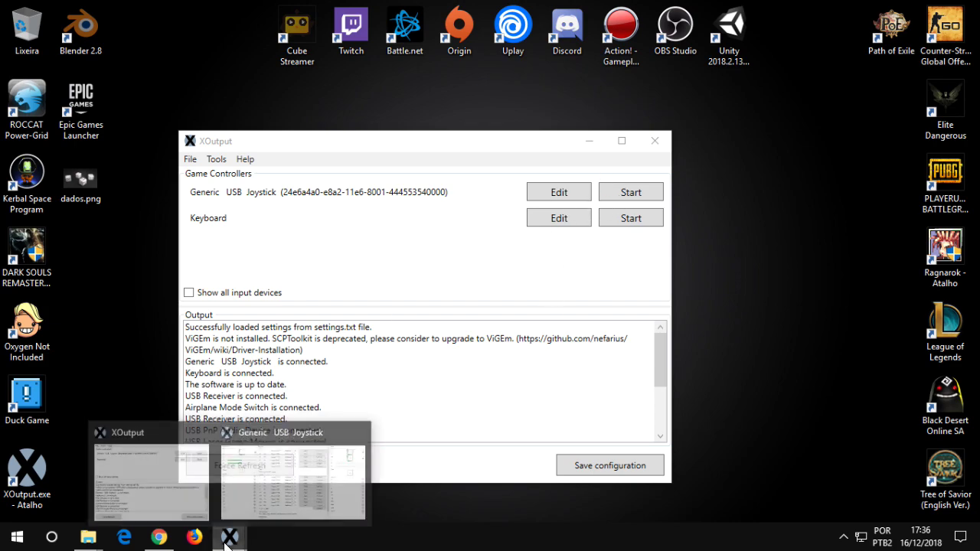
mouse_move(230, 536)
mouse_move(317, 430)
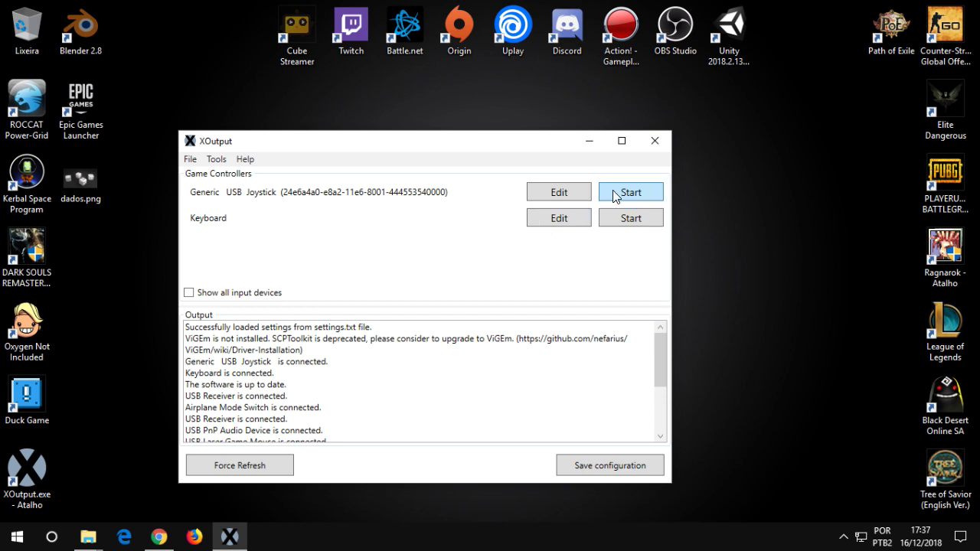
click(617, 196)
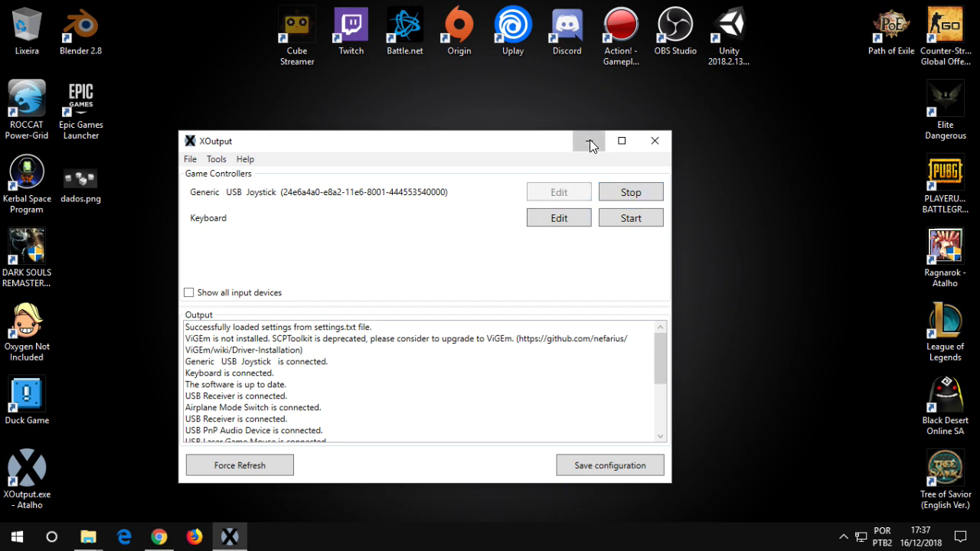
click(588, 141)
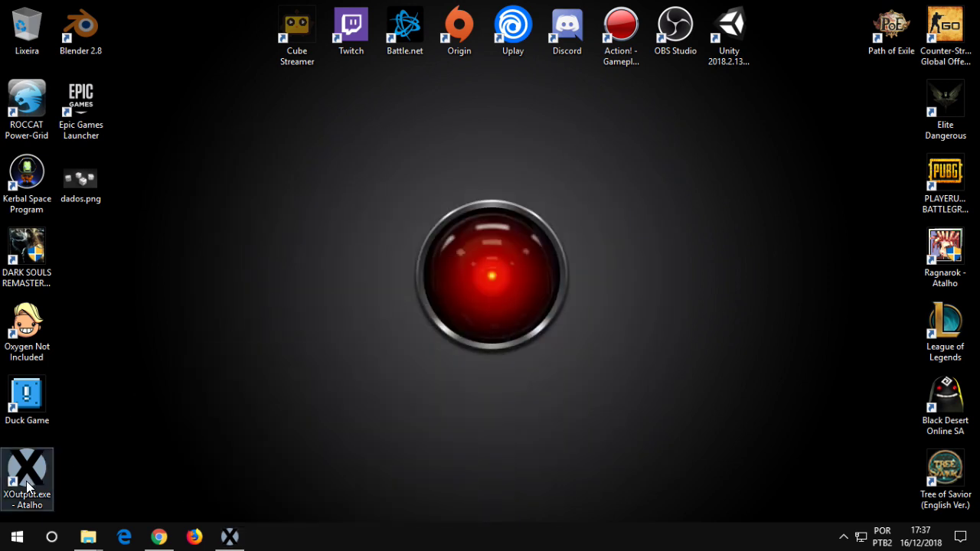
Step: Check the Generic USB Joystick's emulation control in the XOutput window and minimize it to the desktop again
click(22, 250)
click(244, 354)
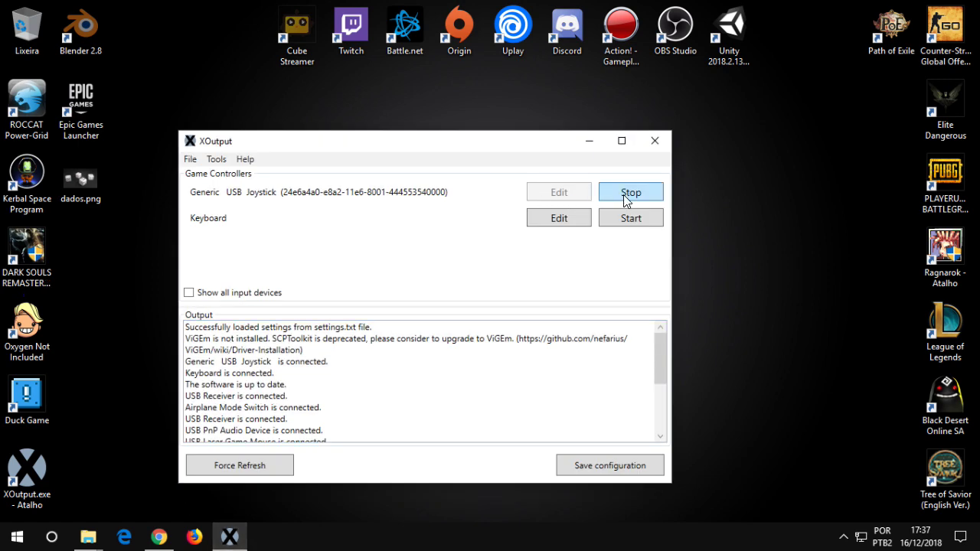
click(591, 141)
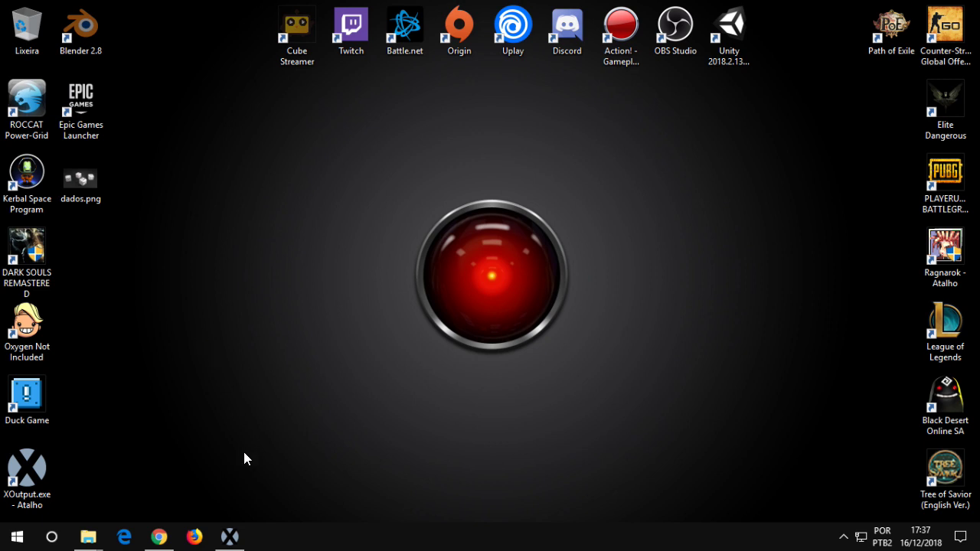
mouse_move(227, 545)
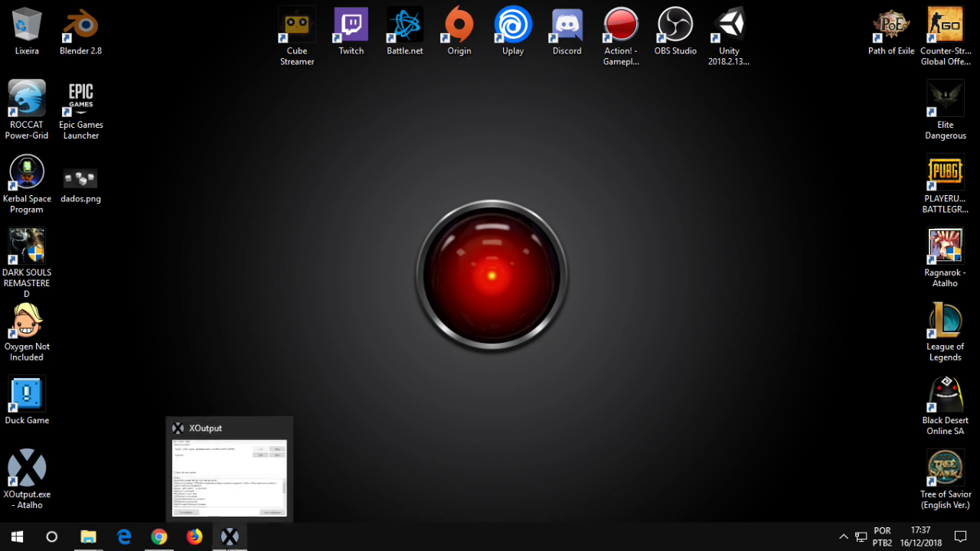